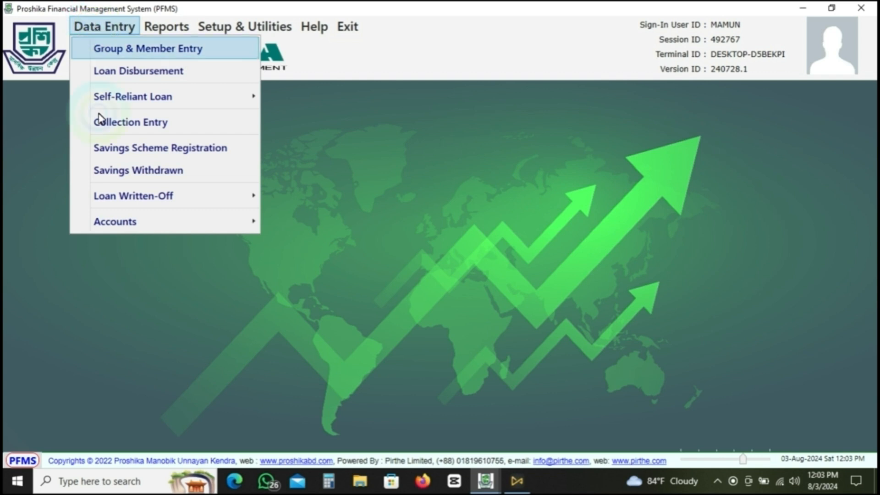
# - Open the accounts voucher entry screen and choose TITUMIR BRANCH - 01 as the branch
pyautogui.moveTo(116, 229)
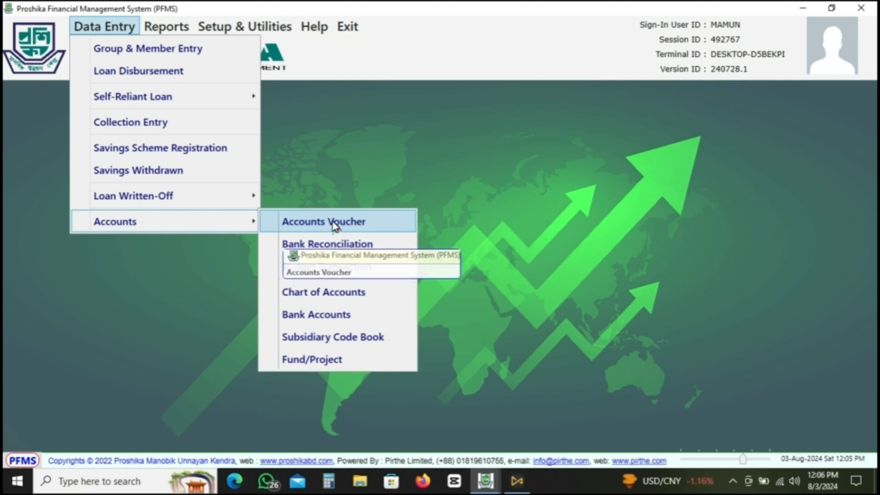
pyautogui.click(333, 223)
pyautogui.click(175, 118)
pyautogui.write('tit')
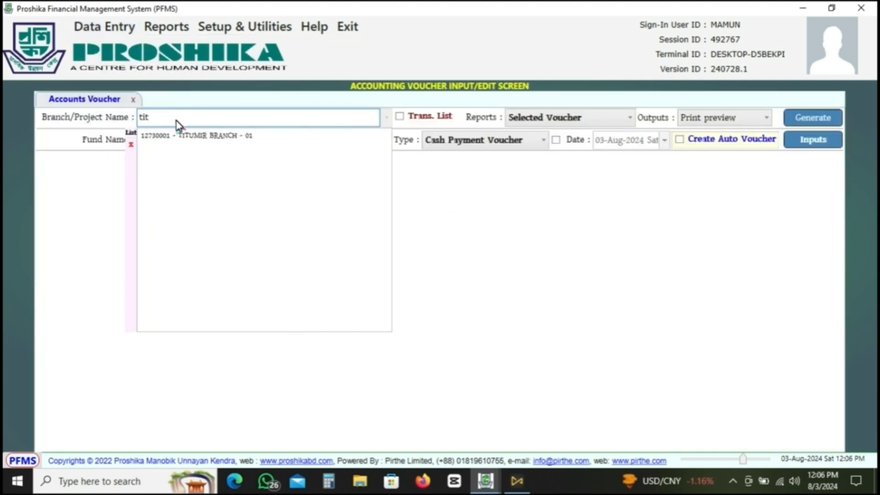
pyautogui.click(443, 160)
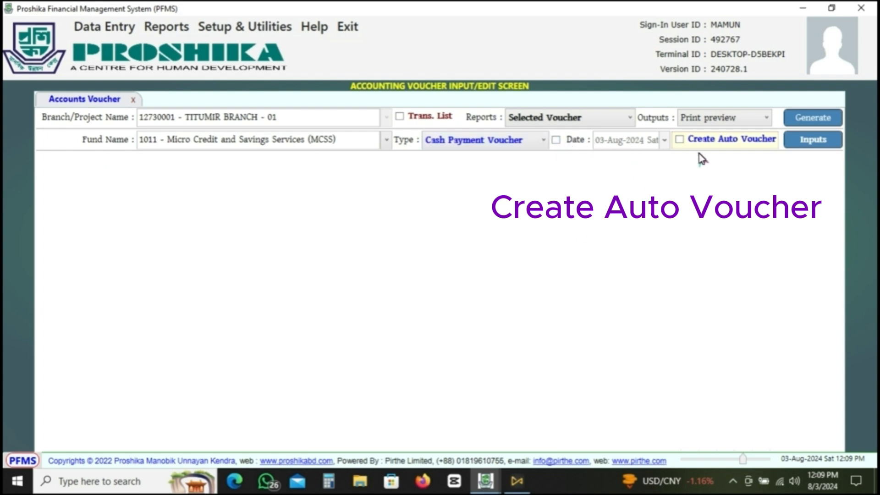
pyautogui.moveTo(750, 145)
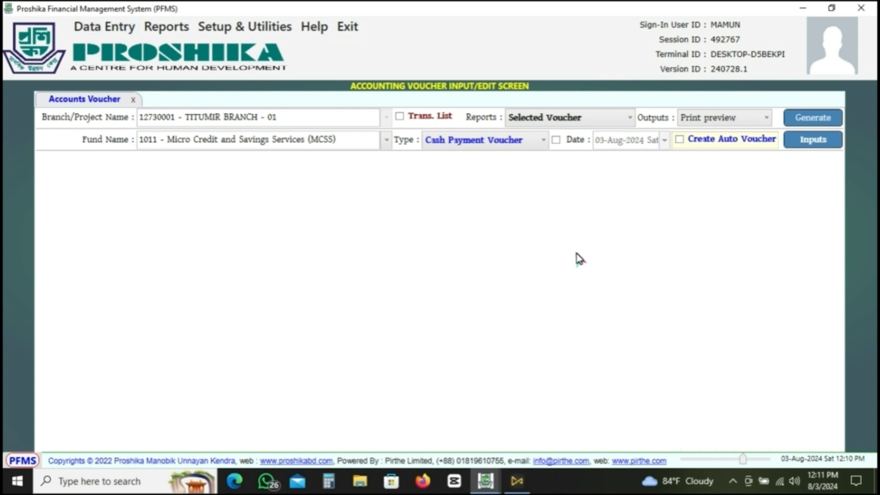
pyautogui.click(92, 25)
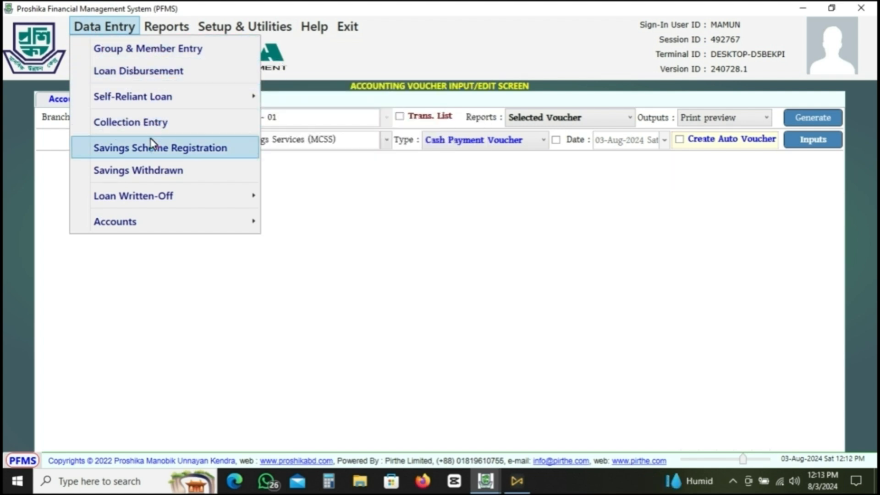
pyautogui.moveTo(161, 198)
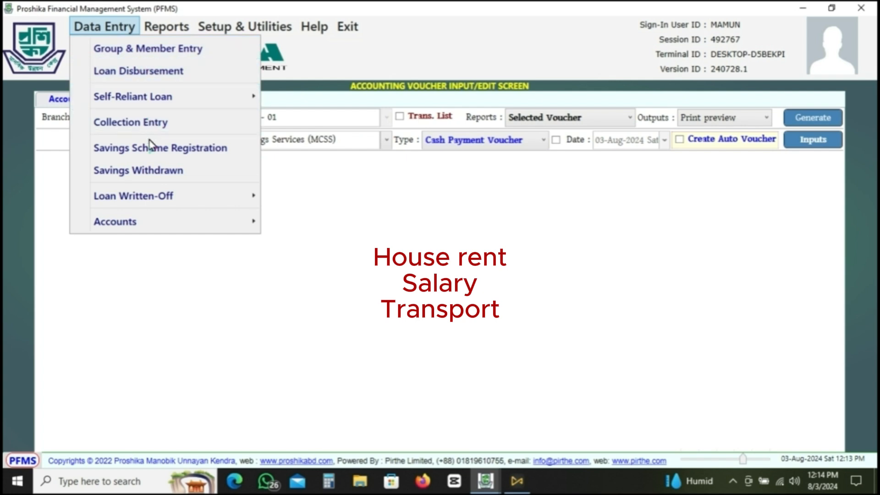
pyautogui.click(413, 233)
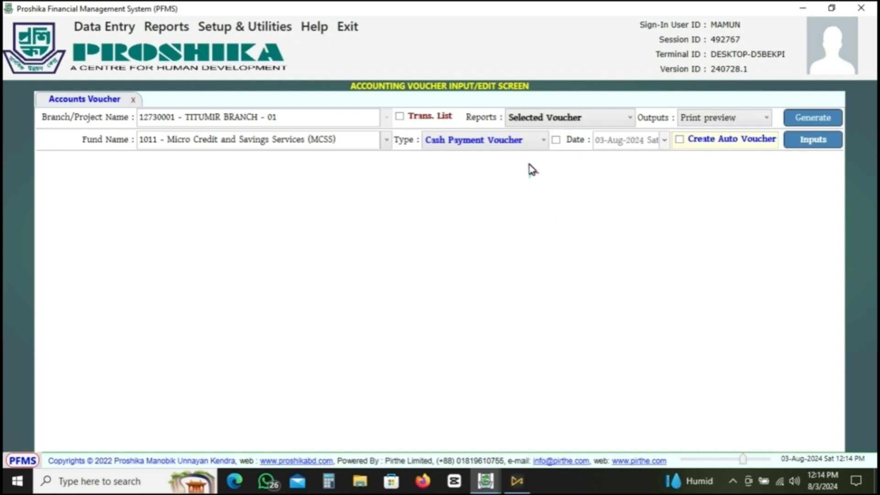
pyautogui.click(545, 143)
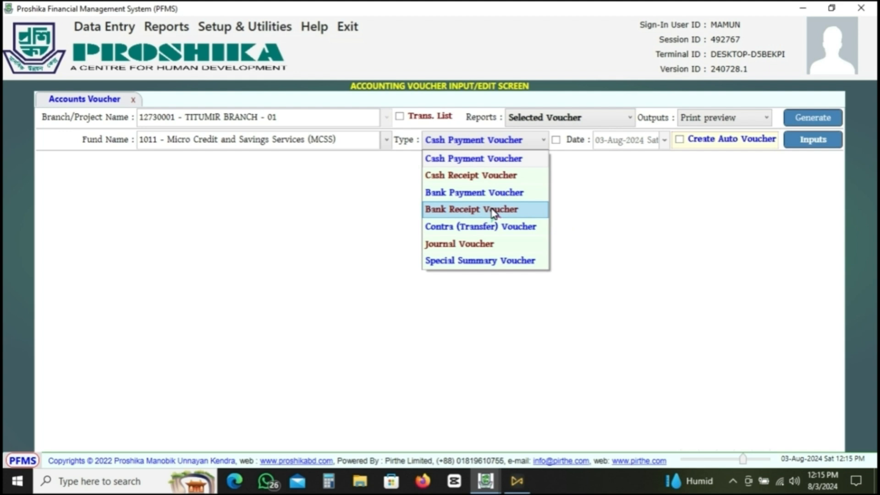
pyautogui.click(90, 26)
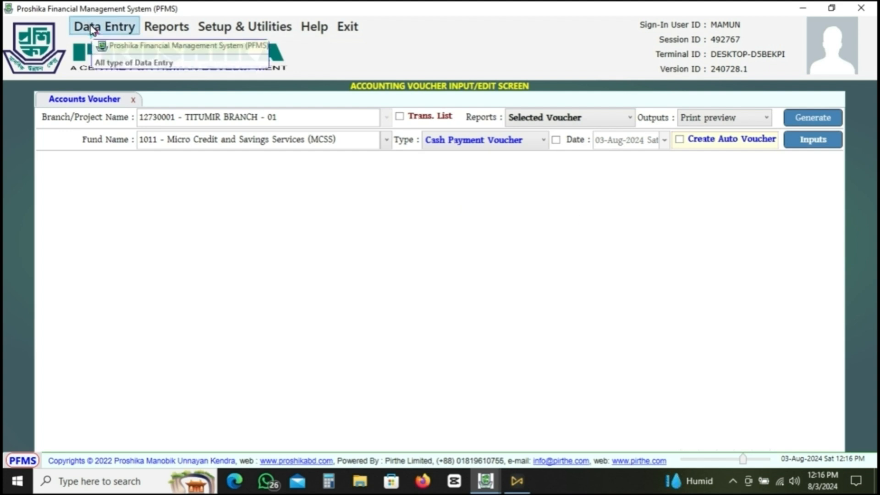
pyautogui.click(90, 26)
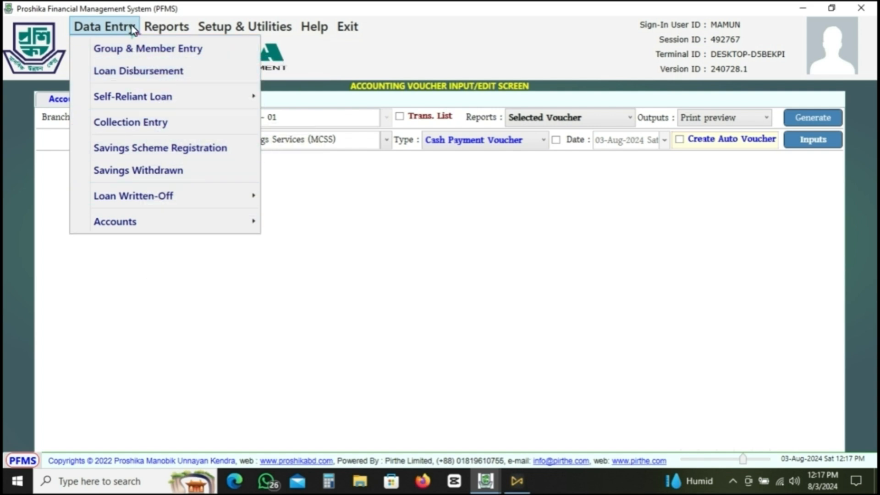
# - Show the transaction list and find the branch's vouchers dated from 27-Jul-2024 to 28-Jul-2024
pyautogui.click(400, 117)
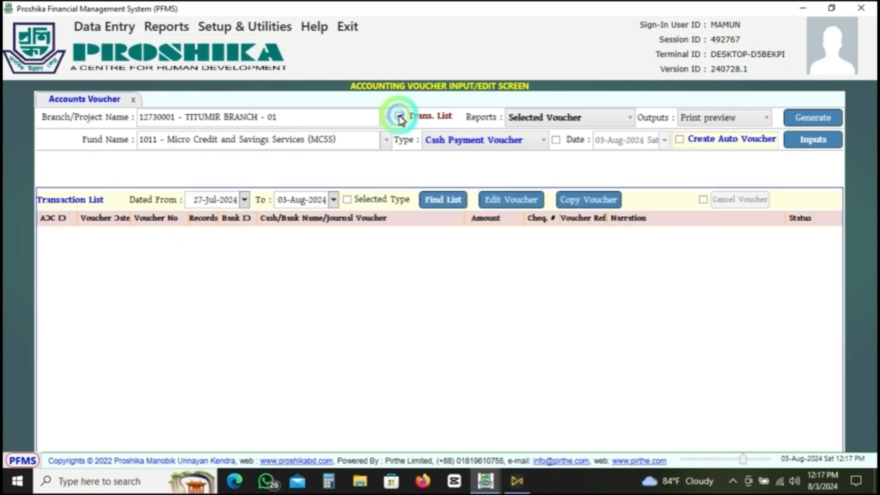
pyautogui.click(245, 200)
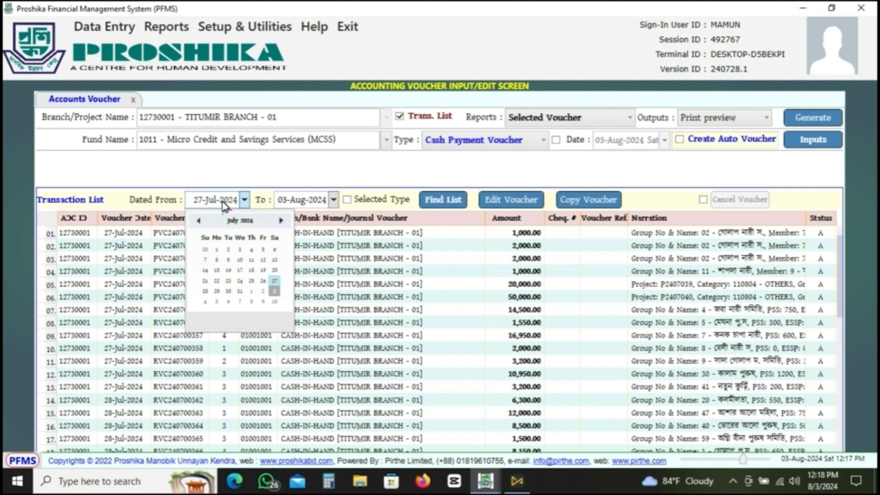
pyautogui.click(334, 199)
pyautogui.click(295, 292)
pyautogui.click(390, 189)
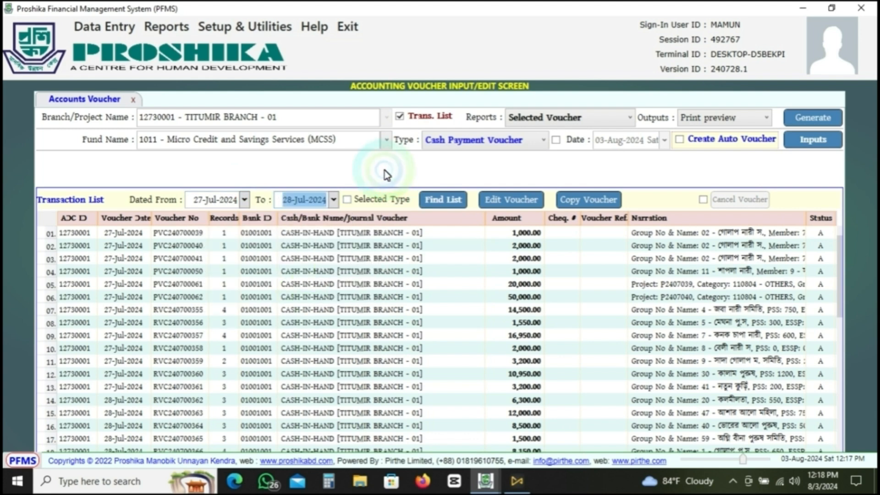
pyautogui.click(447, 203)
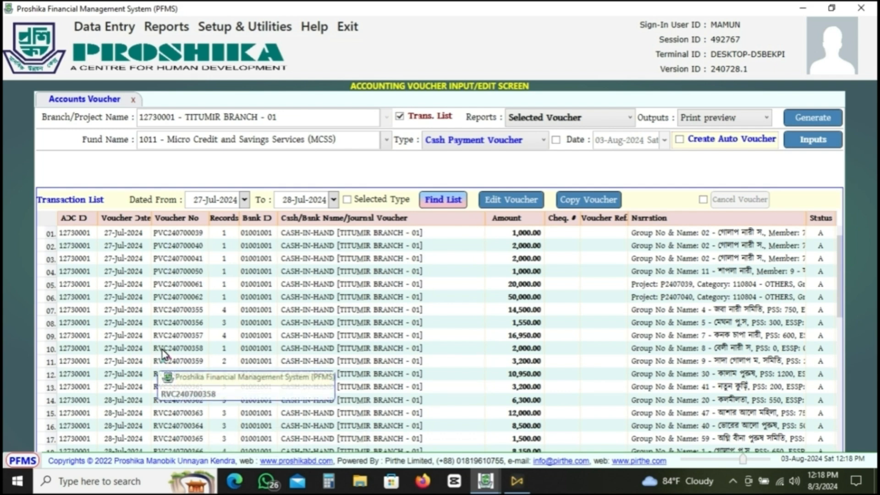
# - Look through the found vouchers and open the first one in the list for editing
pyautogui.scroll(-5, 164, 354)
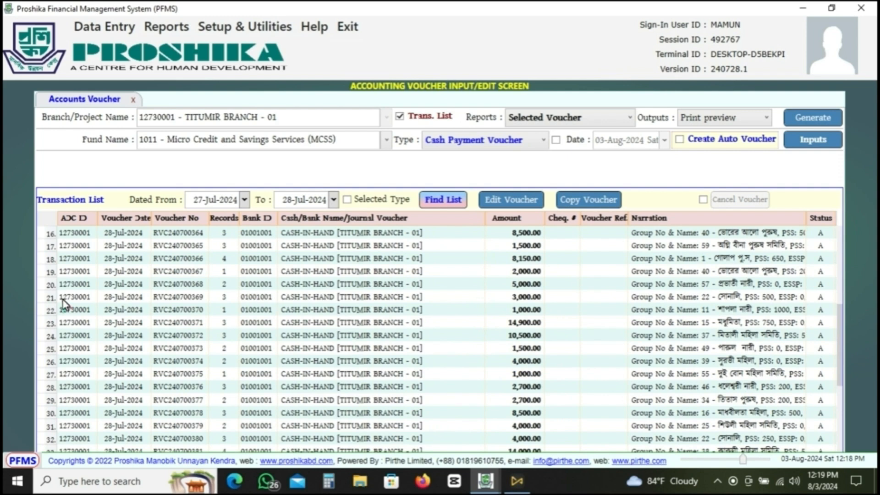
pyautogui.scroll(5, 118, 237)
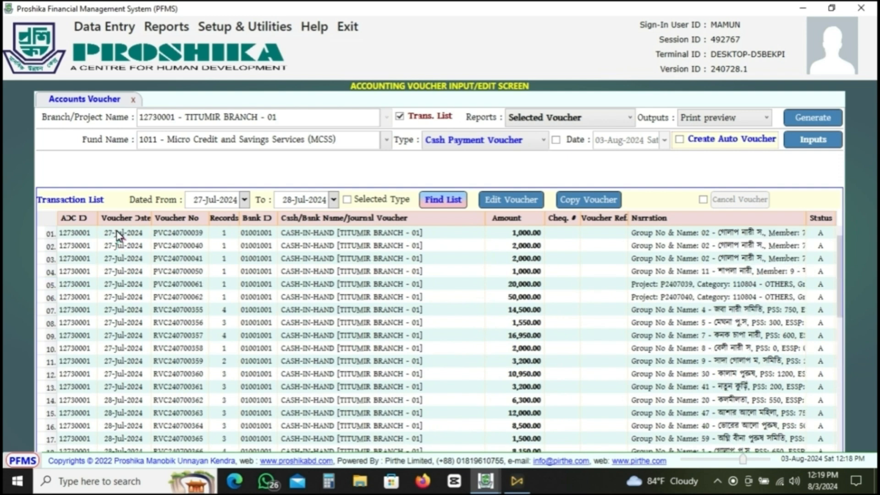
pyautogui.scroll(-5, 119, 238)
pyautogui.scroll(-5, 127, 297)
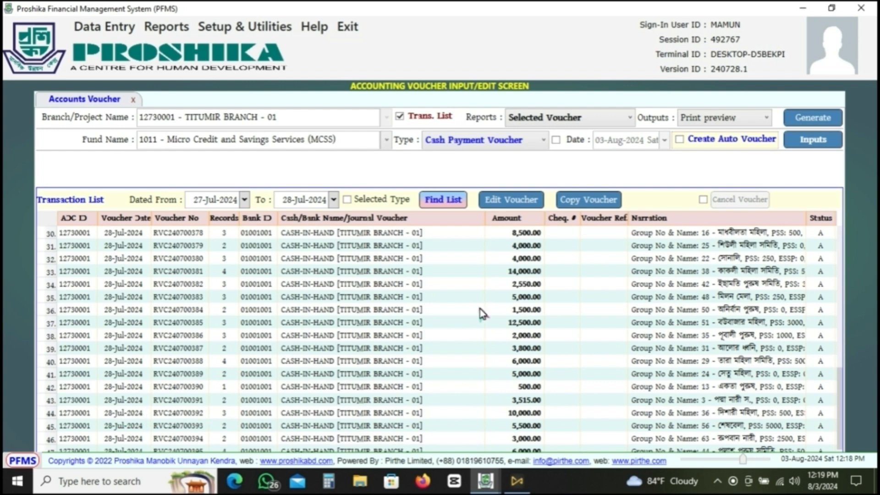
pyautogui.scroll(10, 481, 311)
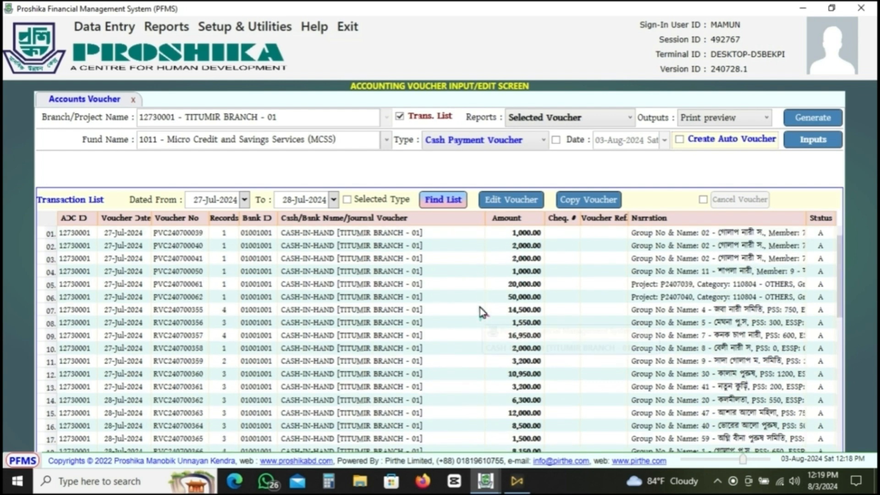
pyautogui.click(520, 234)
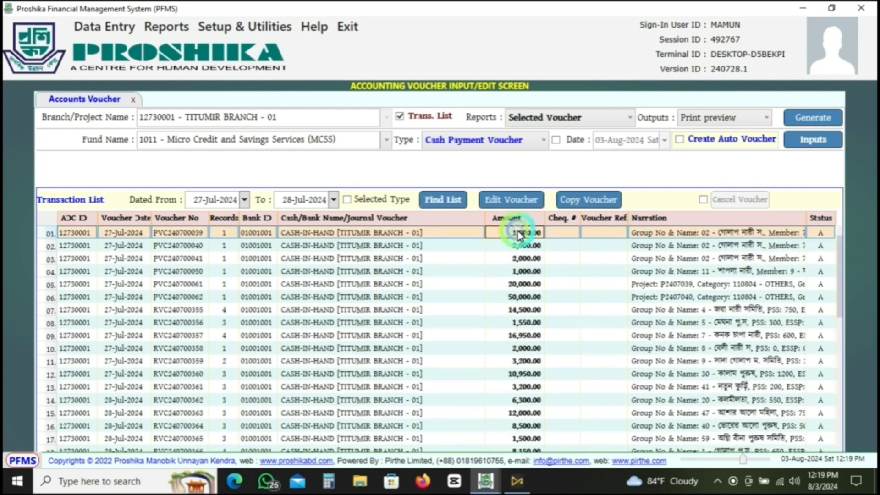
pyautogui.click(515, 199)
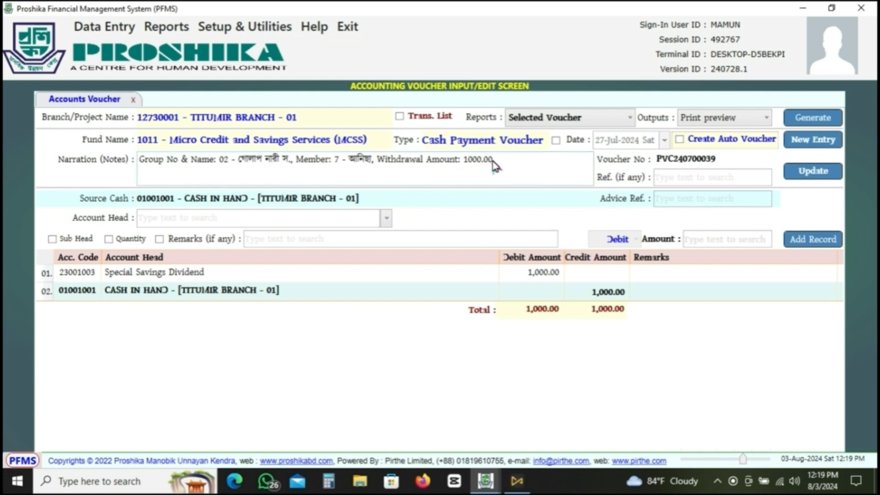
pyautogui.click(104, 26)
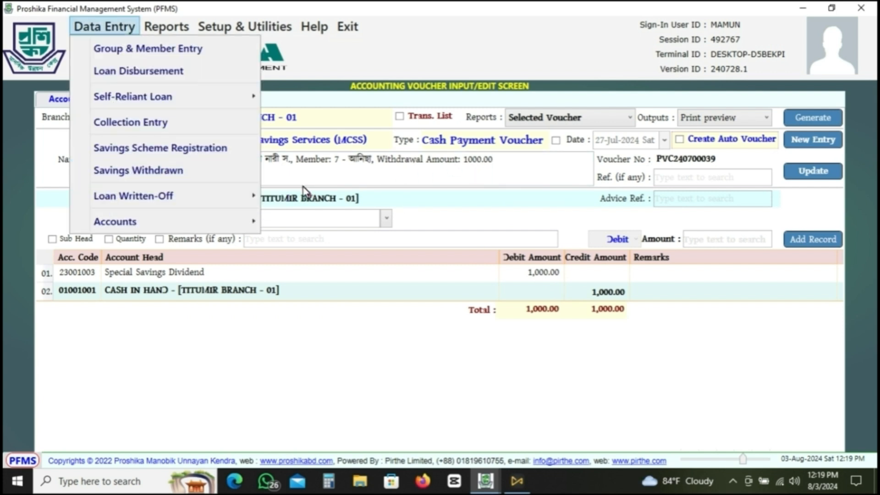
pyautogui.click(354, 322)
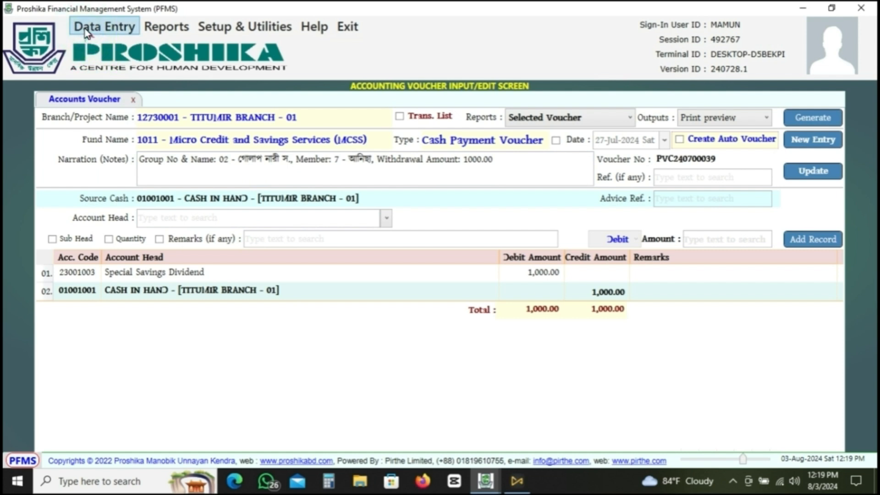
pyautogui.click(96, 27)
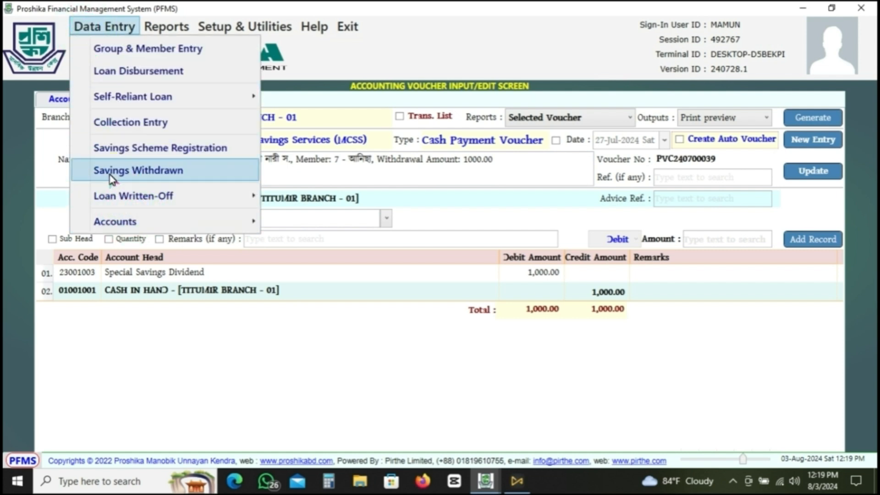
pyautogui.click(257, 406)
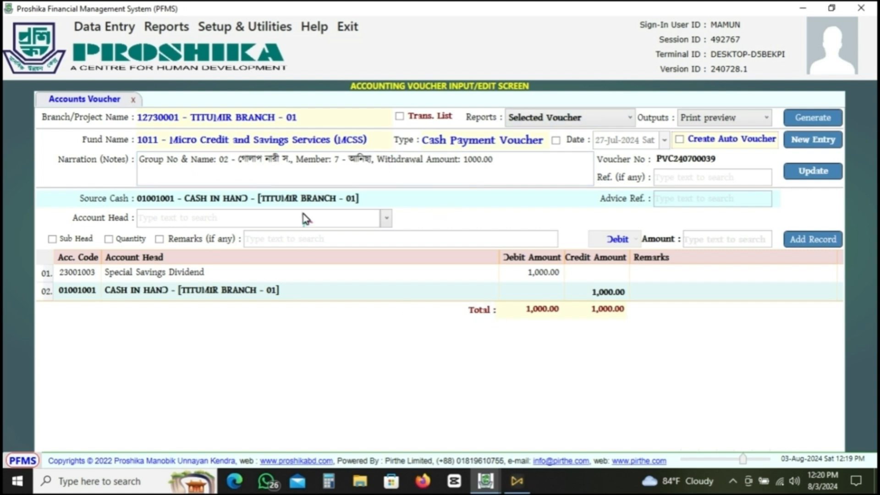
# - Bring the transaction list back up and review the dates and amounts of the listed vouchers
pyautogui.click(401, 116)
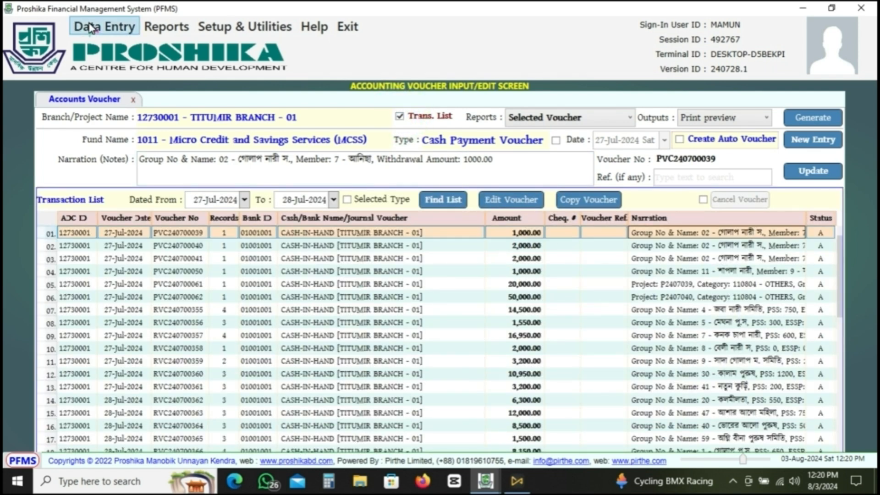
pyautogui.click(91, 28)
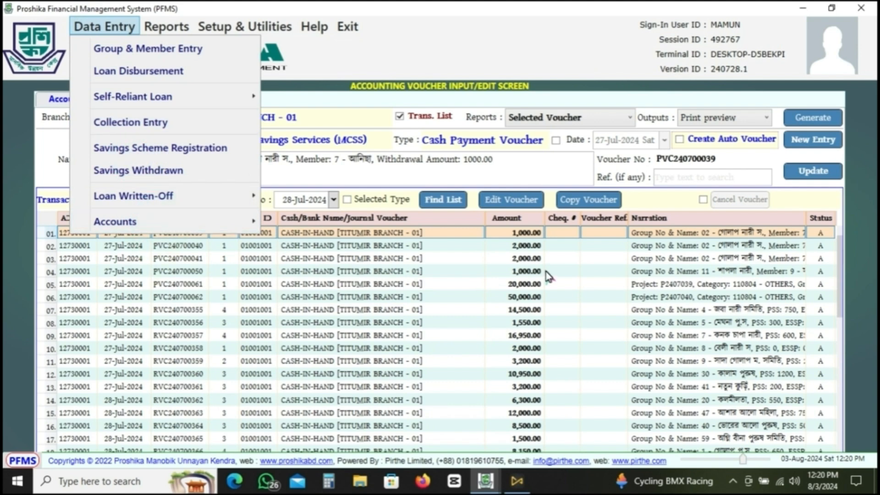
pyautogui.click(462, 277)
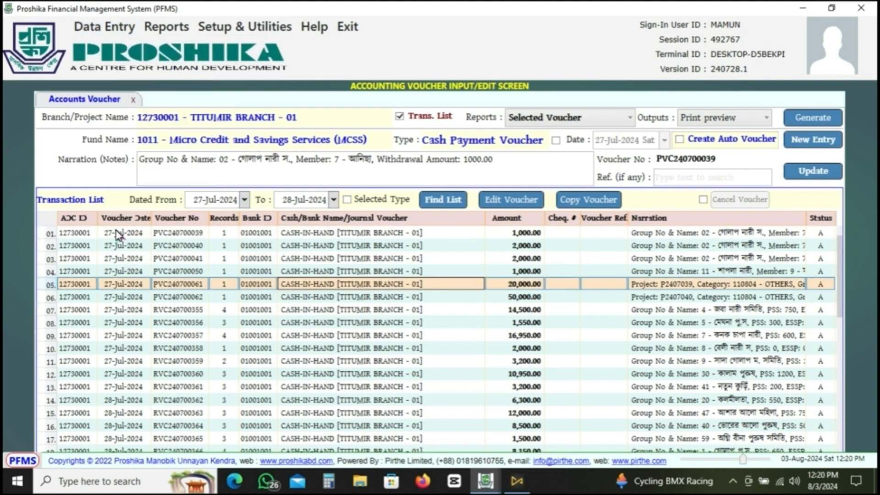
pyautogui.scroll(-5, 150, 413)
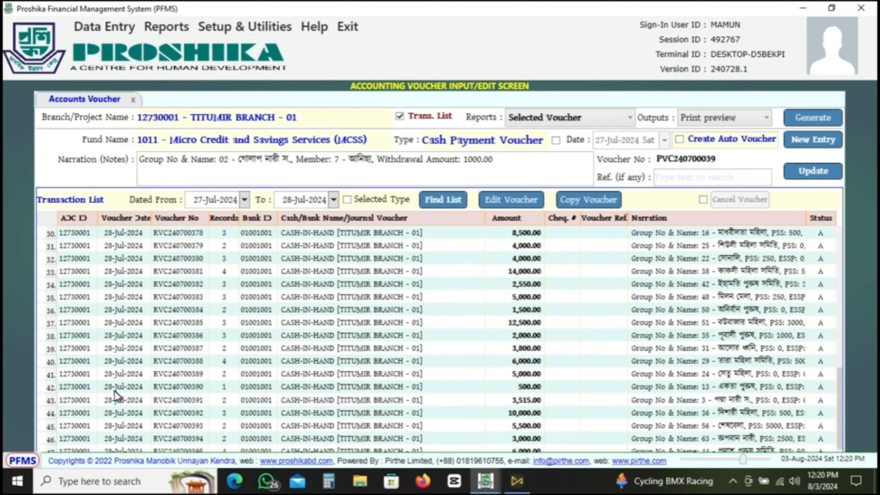
pyautogui.scroll(5, 320, 308)
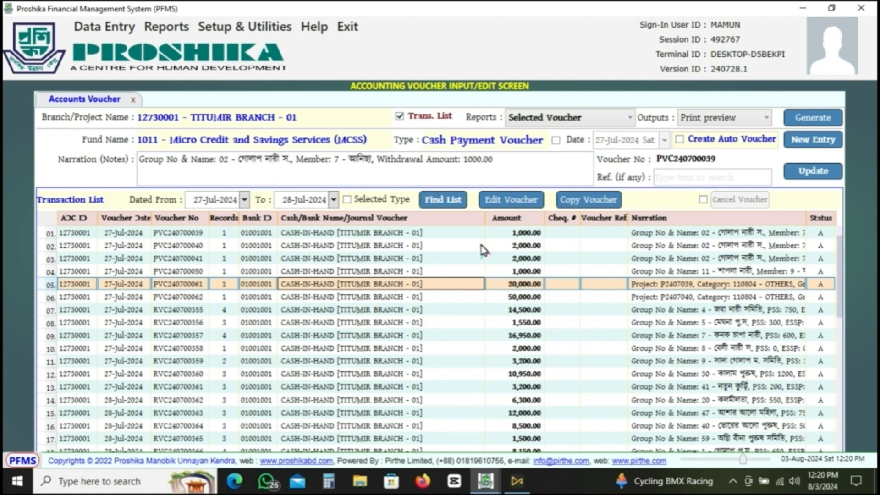
pyautogui.click(400, 117)
pyautogui.click(400, 117)
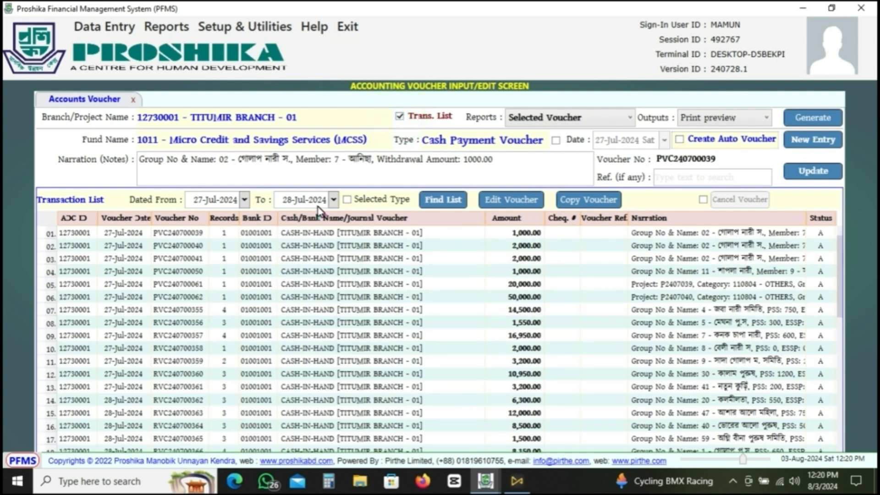
# - Find the vouchers dated 29-Jul-2024 only by setting both ends of the date range to that day
pyautogui.click(245, 199)
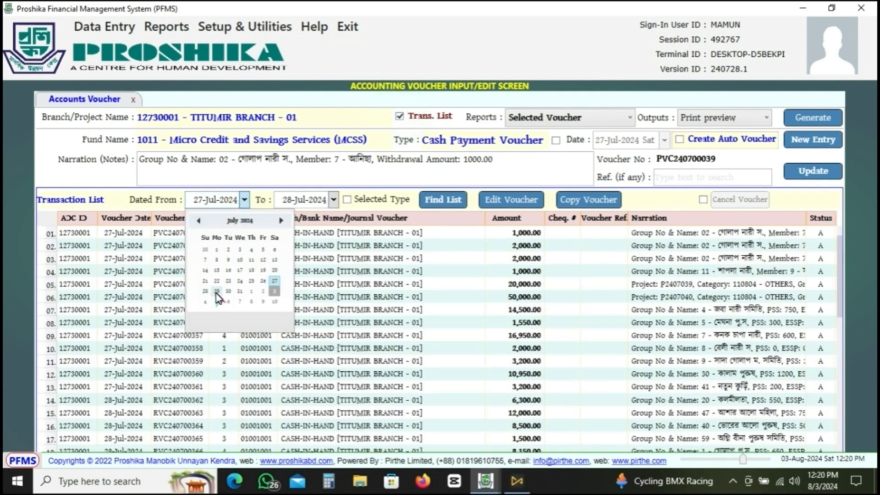
pyautogui.click(212, 290)
pyautogui.click(334, 200)
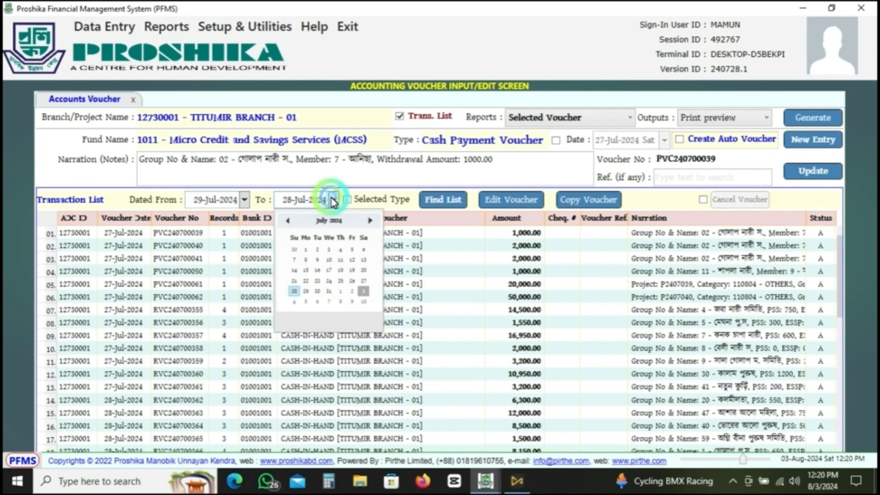
pyautogui.click(305, 291)
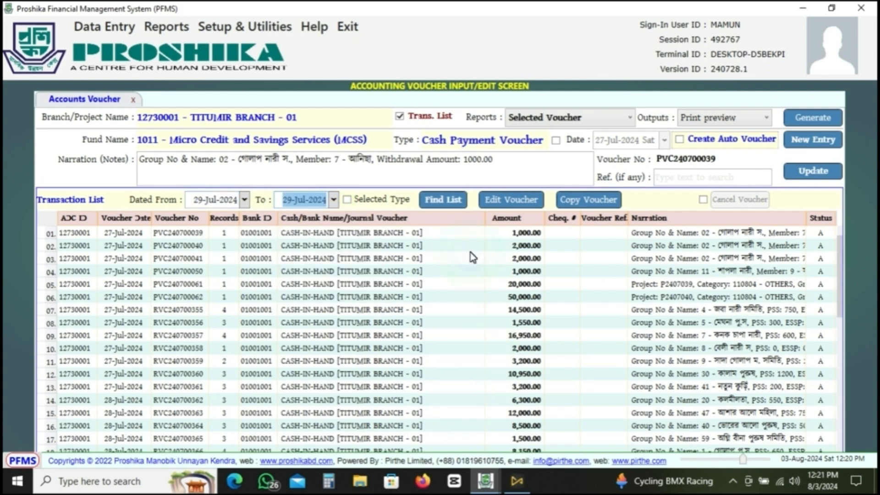
pyautogui.click(449, 205)
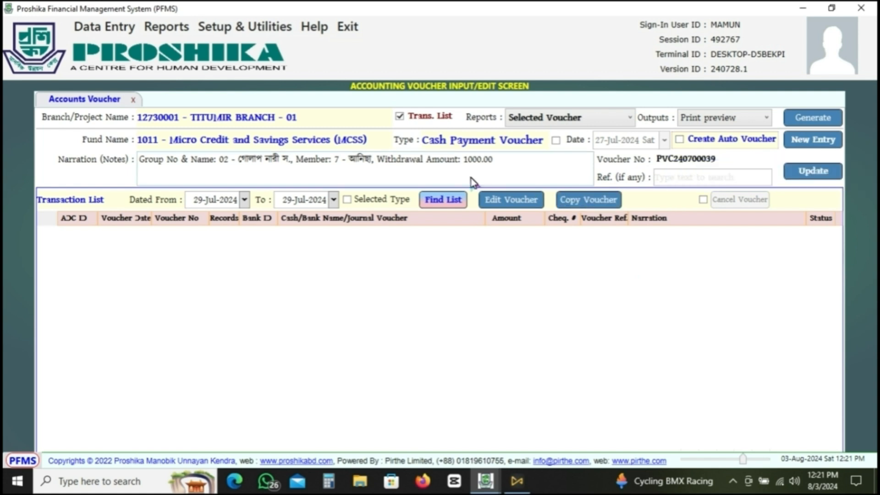
pyautogui.click(94, 26)
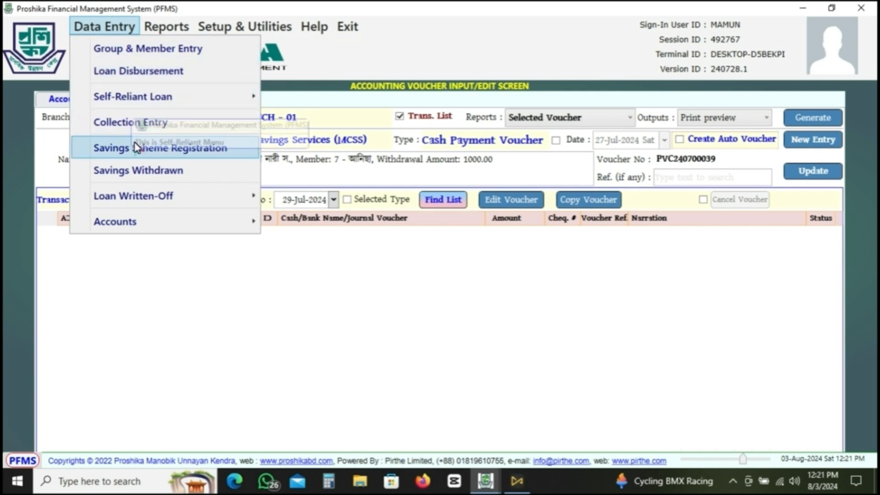
pyautogui.moveTo(166, 95)
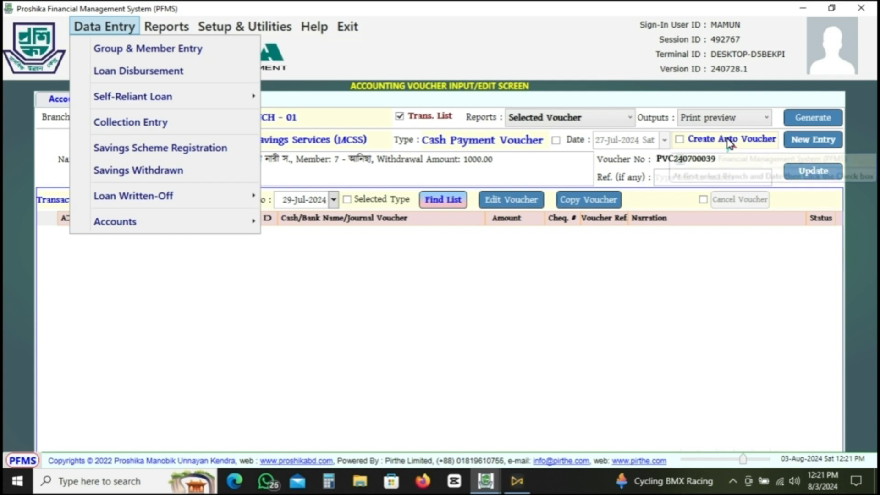
pyautogui.click(102, 87)
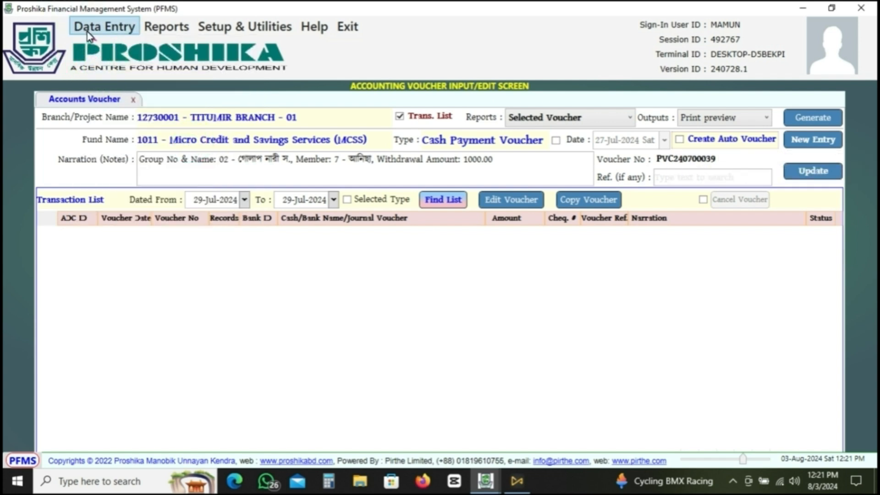
pyautogui.click(87, 27)
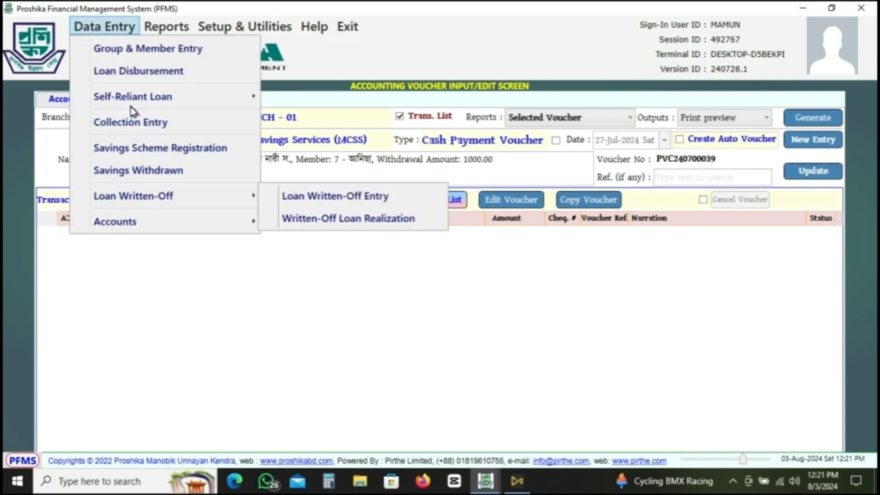
pyautogui.click(335, 342)
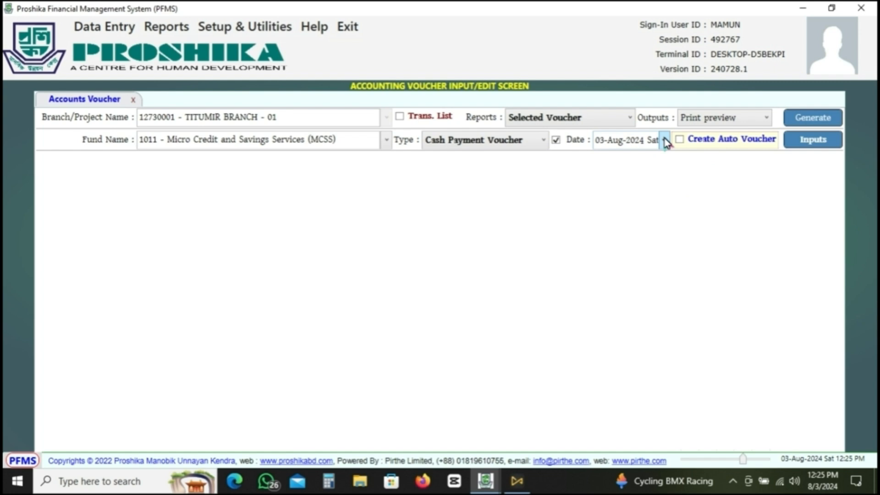
# - Set the voucher date to 29-Jul-2024 and bring up the auto voucher summary for TITUMIR BRANCH - 01
pyautogui.click(665, 140)
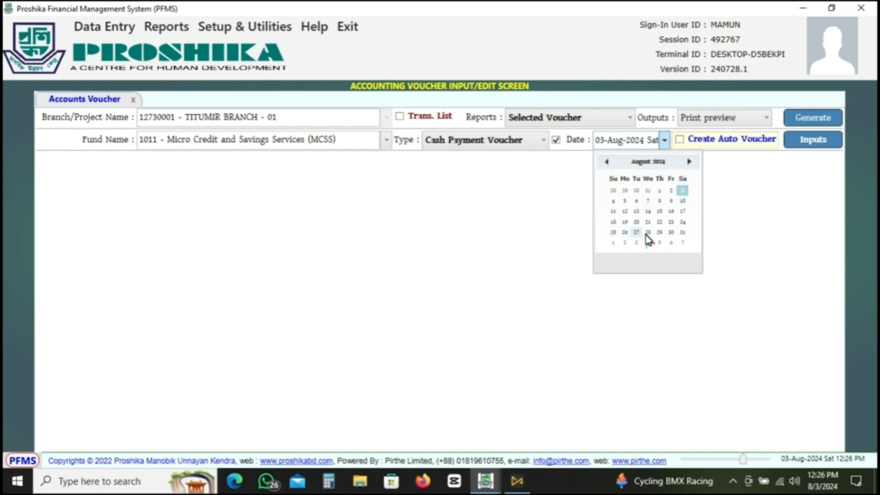
pyautogui.moveTo(660, 232); pyautogui.dragTo(597, 164)
pyautogui.click(605, 162)
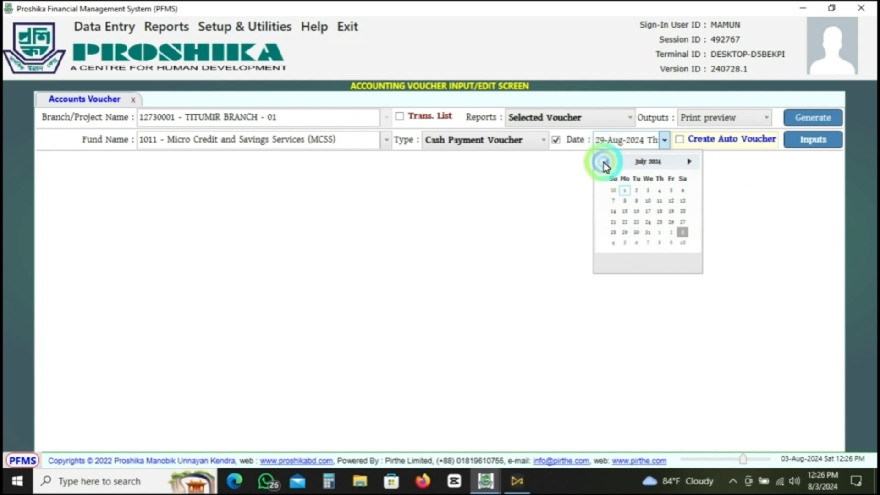
pyautogui.click(625, 232)
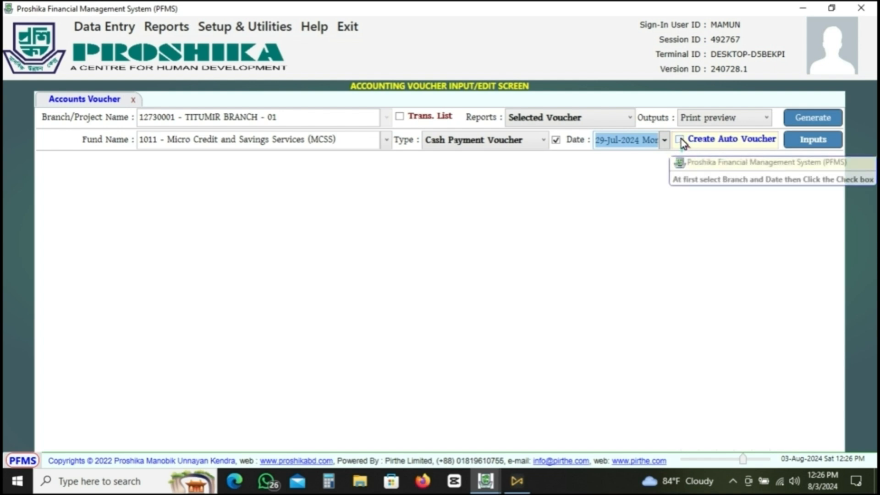
pyautogui.click(682, 142)
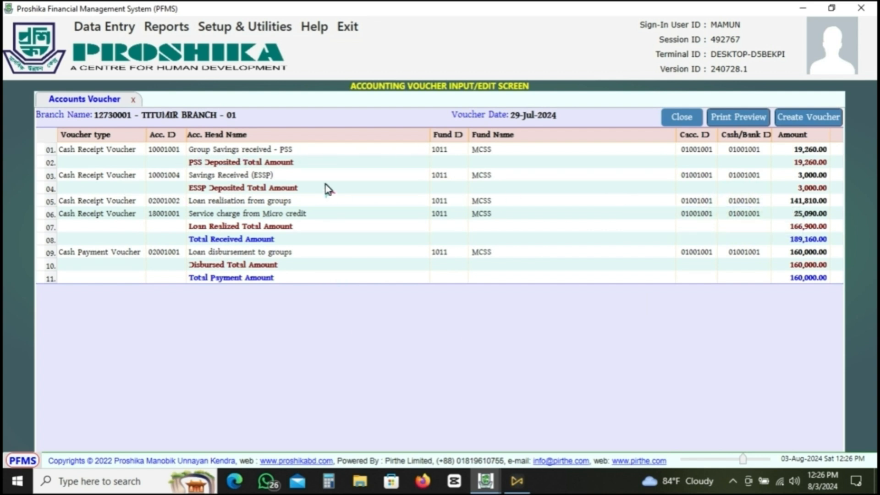
# - Create the auto vouchers for 29-Jul-2024 from the summary and acknowledge the message
pyautogui.click(101, 28)
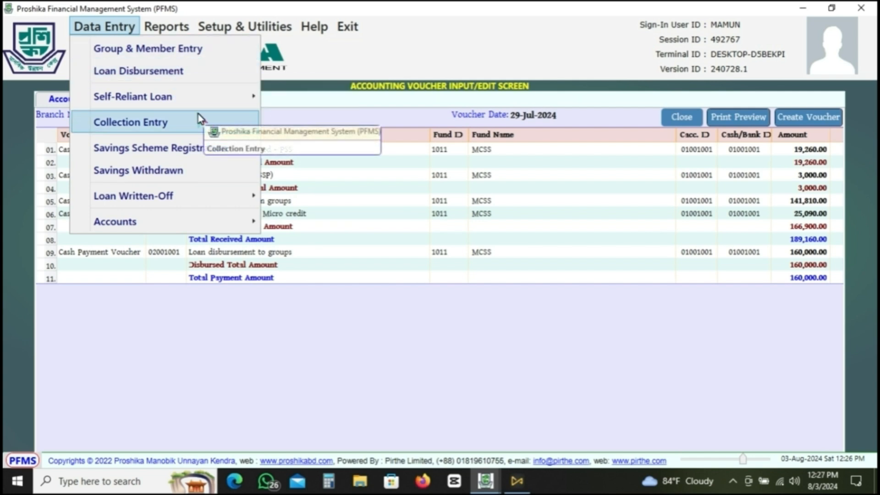
pyautogui.moveTo(175, 98)
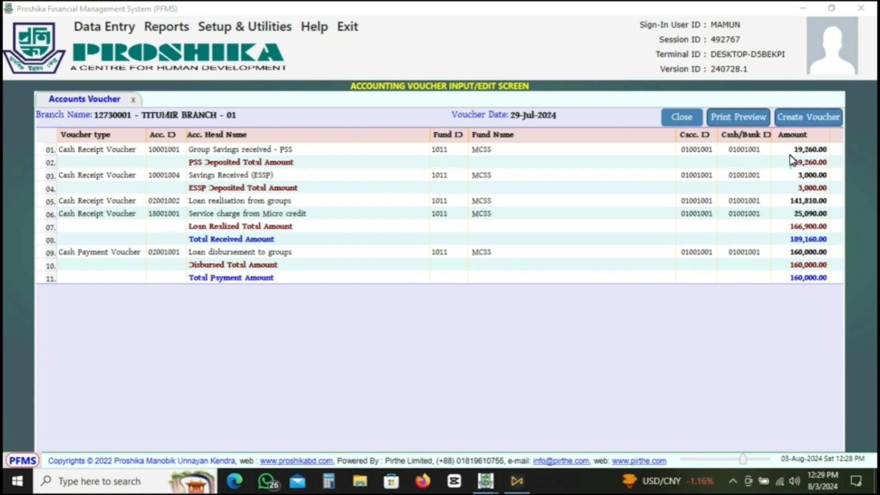
pyautogui.click(814, 120)
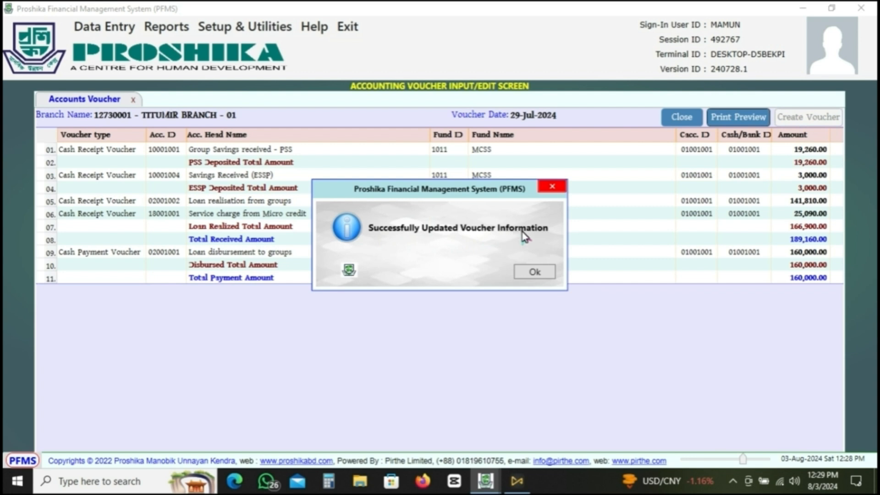
pyautogui.click(542, 274)
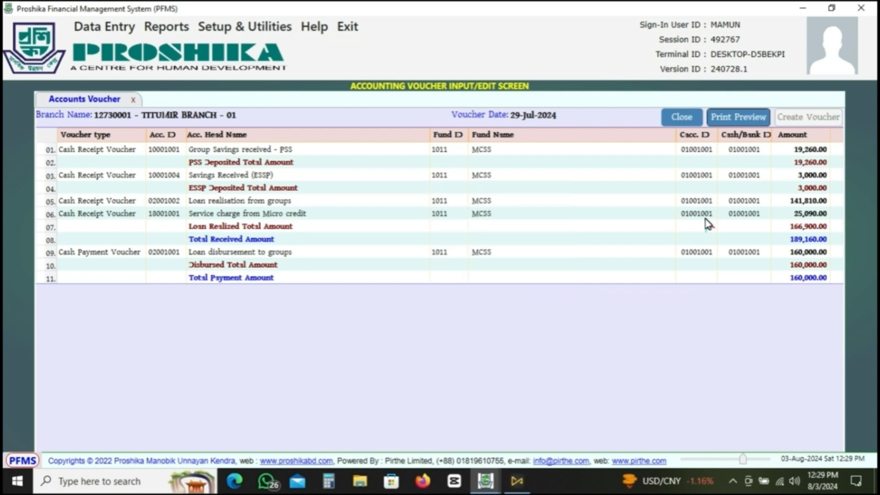
# - Preview the printable daily voucher update summary for 29-Jul-2024, look through it, and close both the preview and the auto voucher summary
pyautogui.click(739, 119)
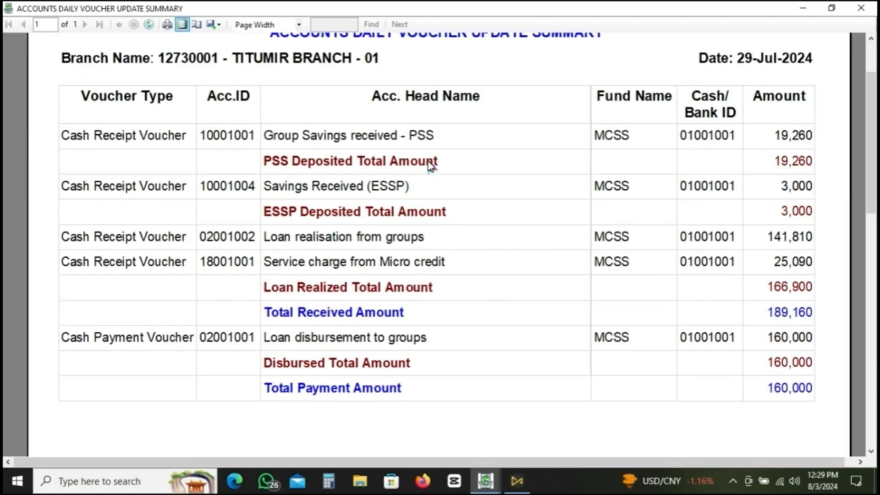
pyautogui.scroll(-2, 429, 166)
pyautogui.scroll(-5, 440, 137)
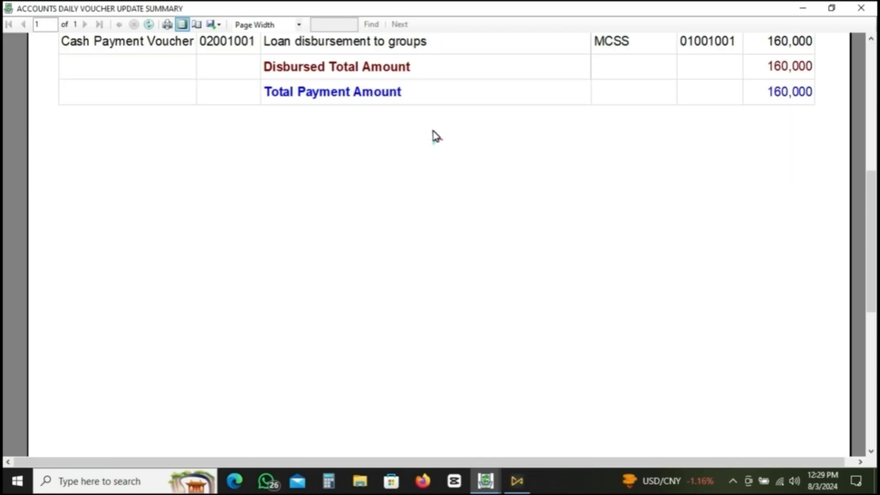
pyautogui.scroll(10, 435, 136)
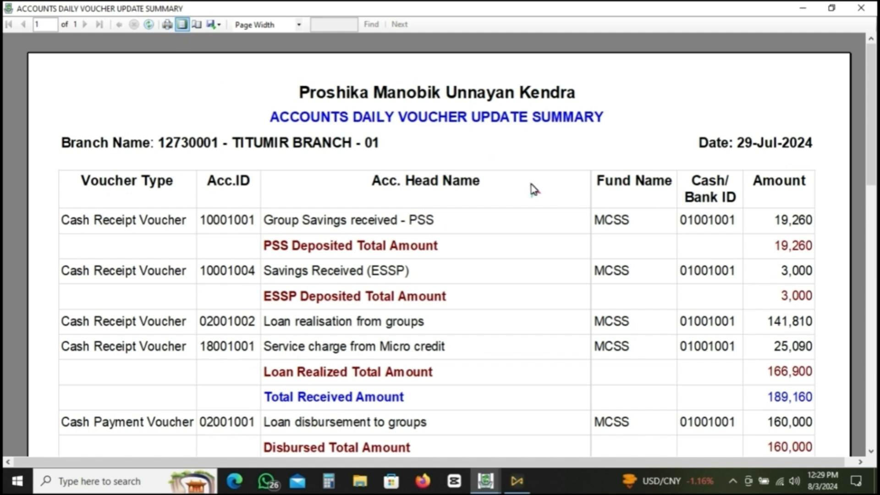
pyautogui.click(862, 7)
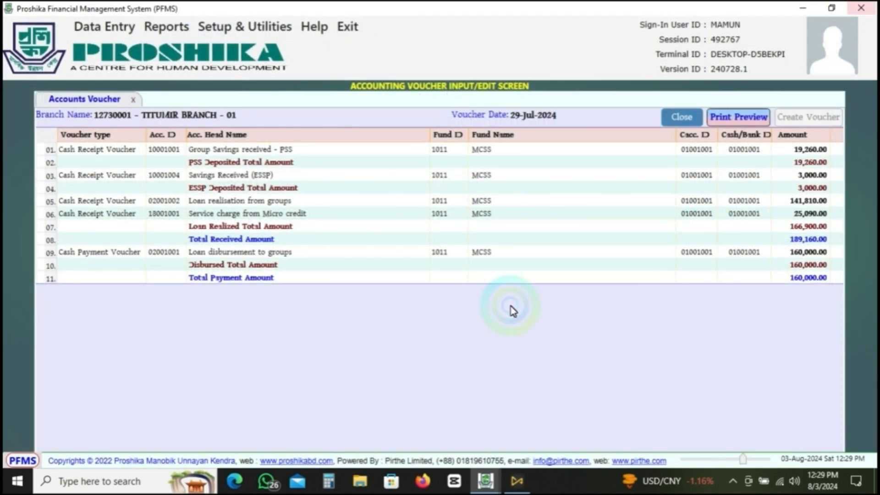
pyautogui.click(681, 117)
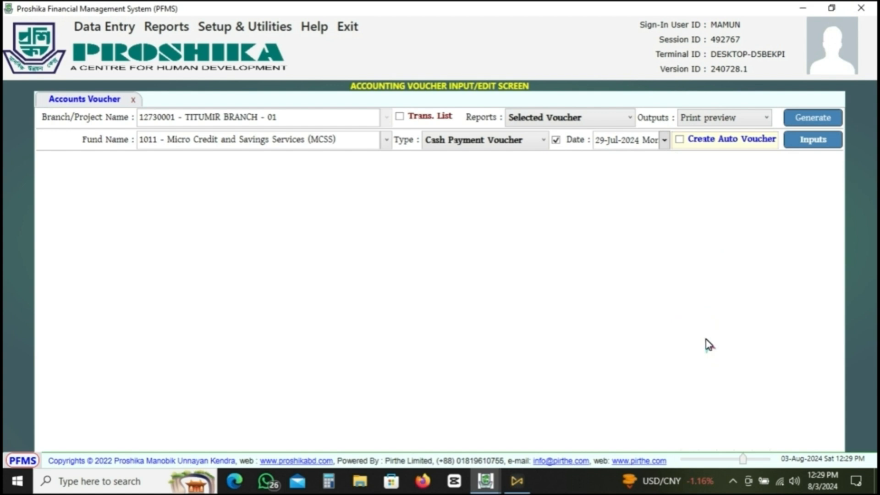
# - Show the transaction list and find only the vouchers dated 29-Jul-2024
pyautogui.click(401, 118)
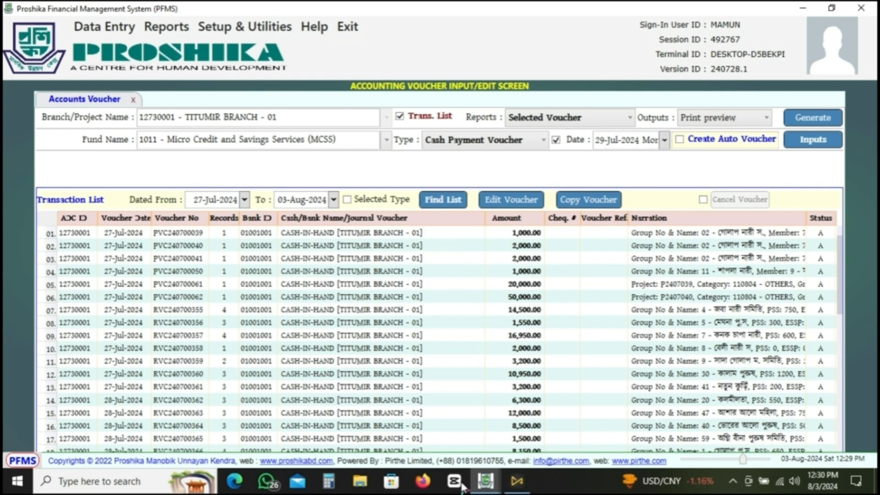
pyautogui.click(245, 199)
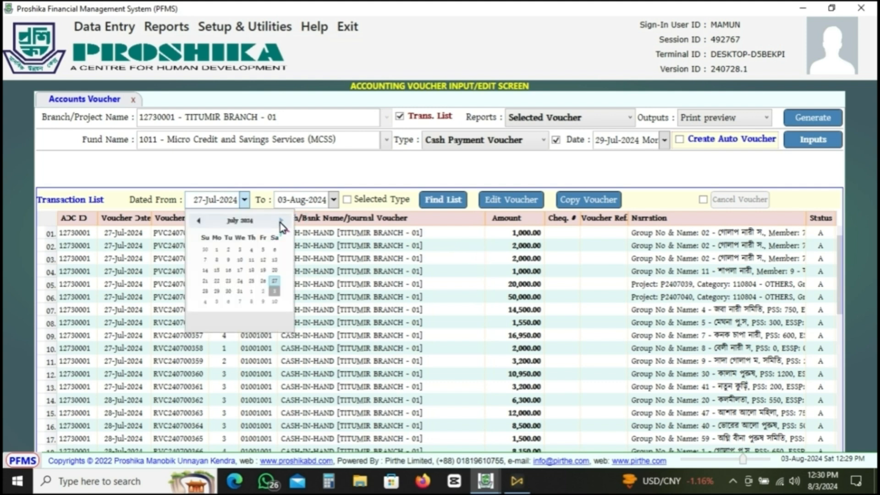
pyautogui.click(217, 290)
pyautogui.click(443, 200)
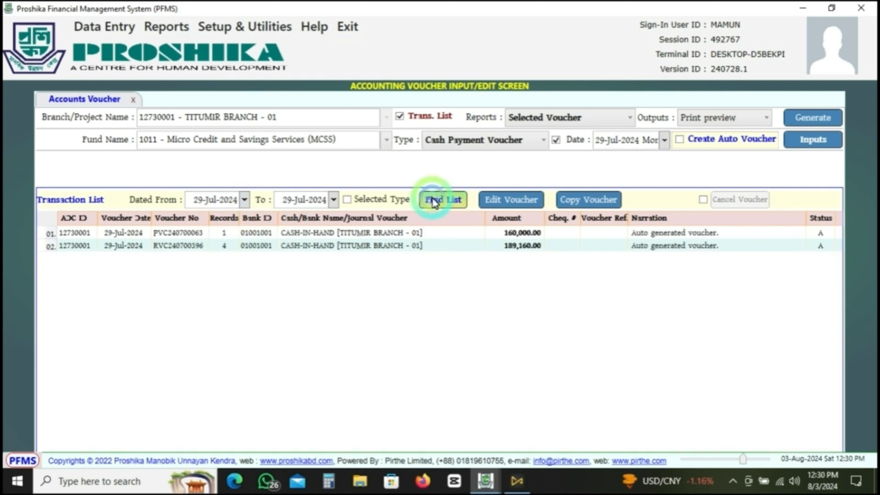
pyautogui.click(568, 387)
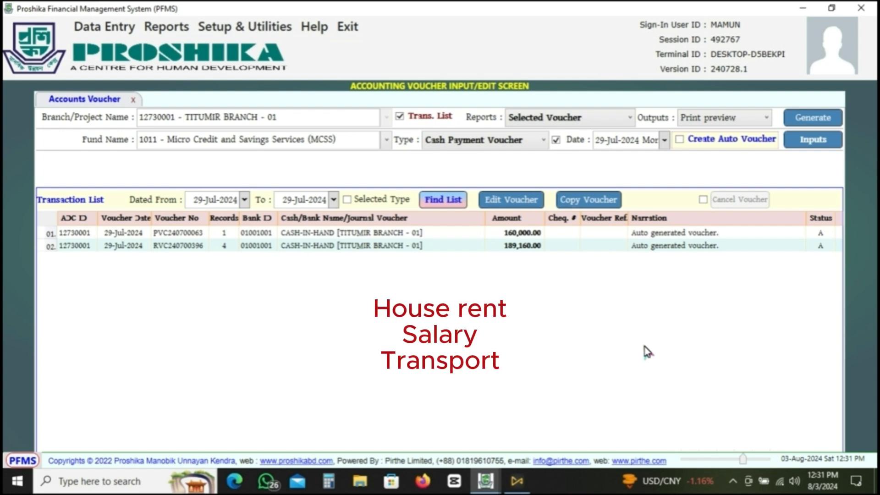
pyautogui.click(546, 140)
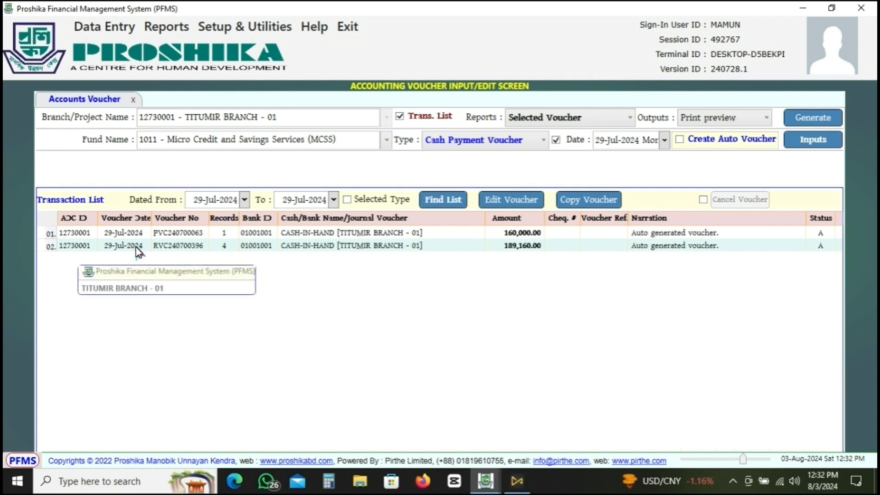
pyautogui.click(544, 142)
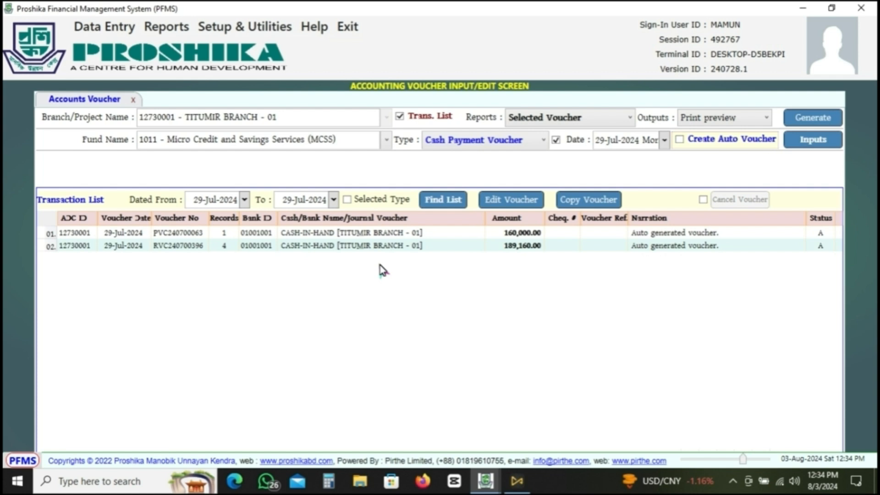
pyautogui.click(557, 141)
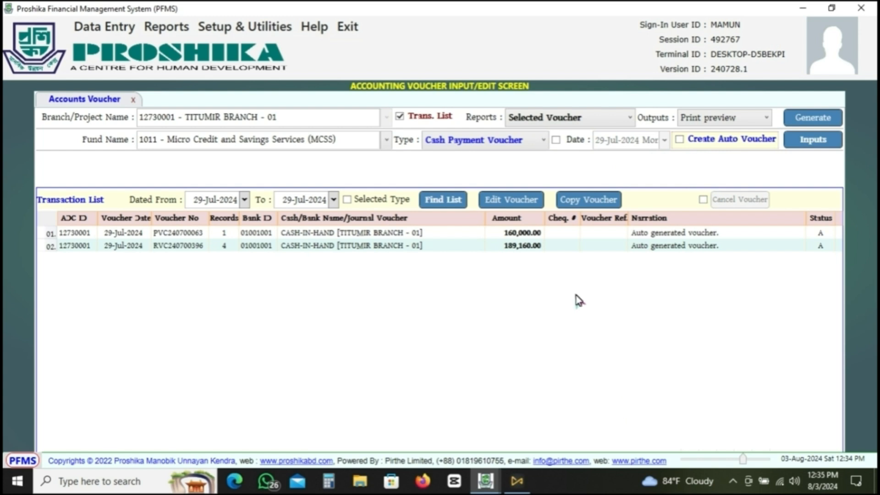
pyautogui.click(556, 141)
# - Set the voucher date to 30-Jul-2024, create that day's auto vouchers, and close the summary
pyautogui.click(665, 140)
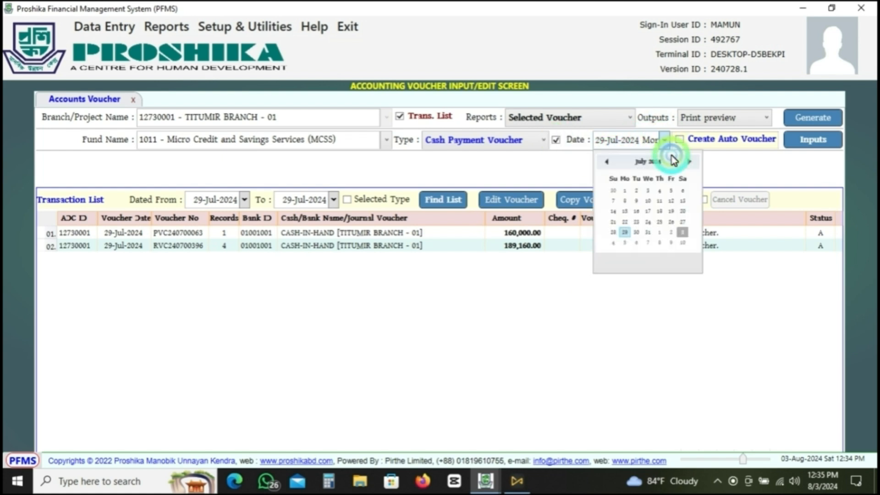
pyautogui.click(641, 232)
pyautogui.click(681, 140)
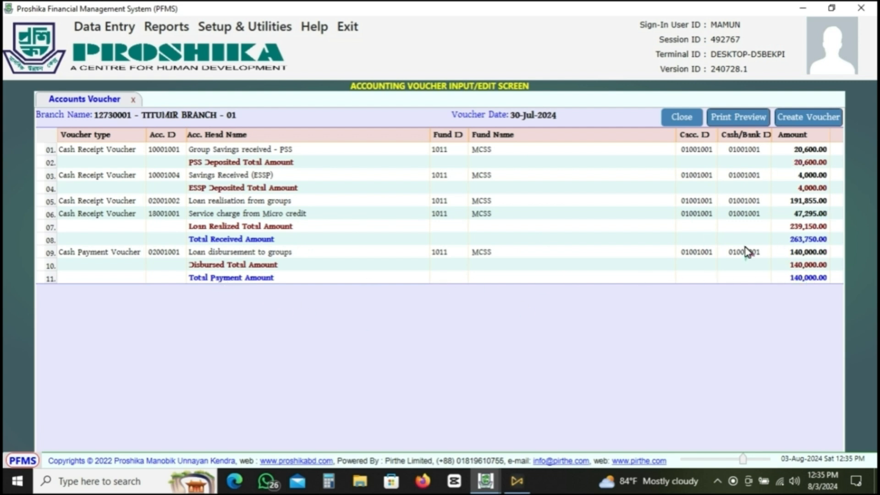
pyautogui.click(811, 119)
pyautogui.click(534, 273)
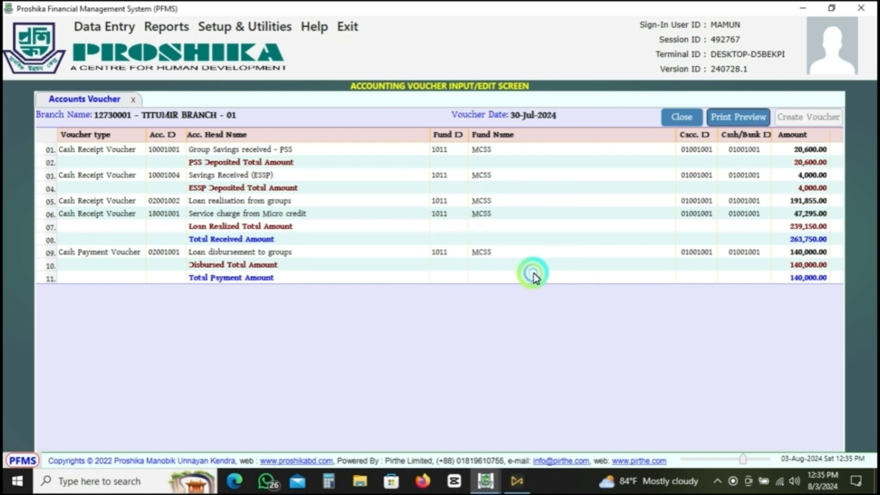
pyautogui.click(682, 118)
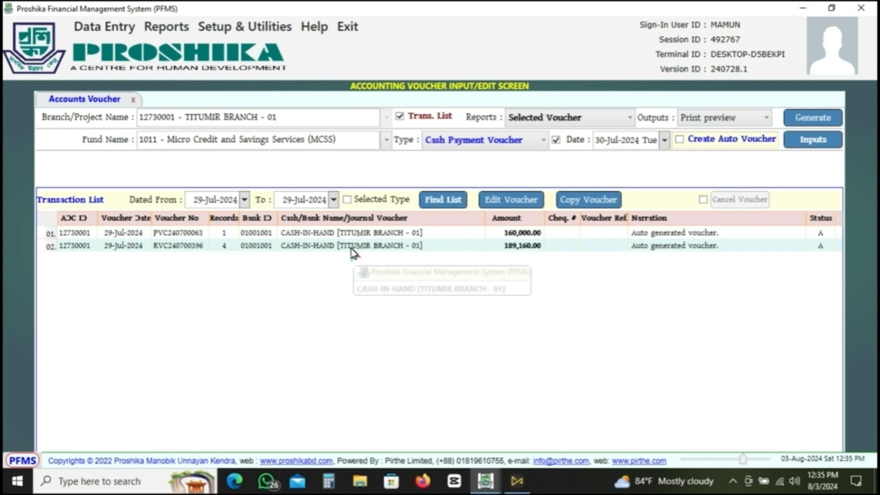
# - Find the vouchers dated 30-Jul-2024 only by setting both ends of the list's date range to that day
pyautogui.click(244, 199)
pyautogui.click(256, 291)
pyautogui.click(334, 200)
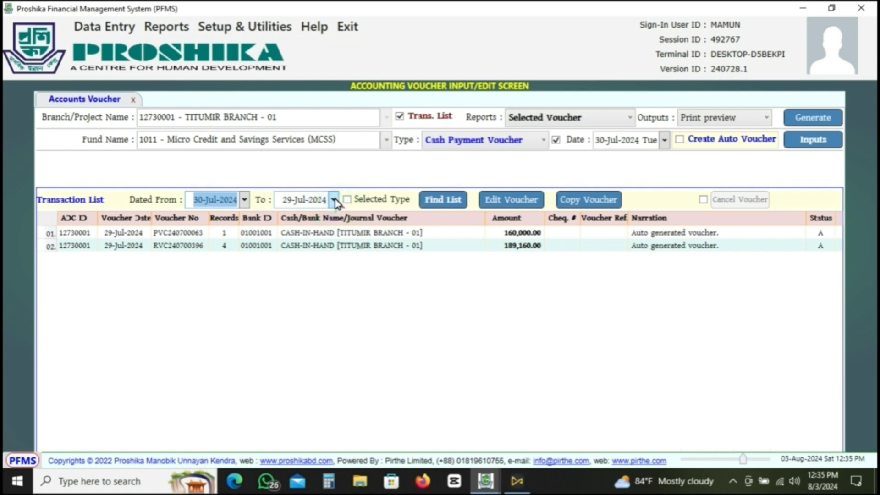
pyautogui.click(330, 290)
pyautogui.click(691, 334)
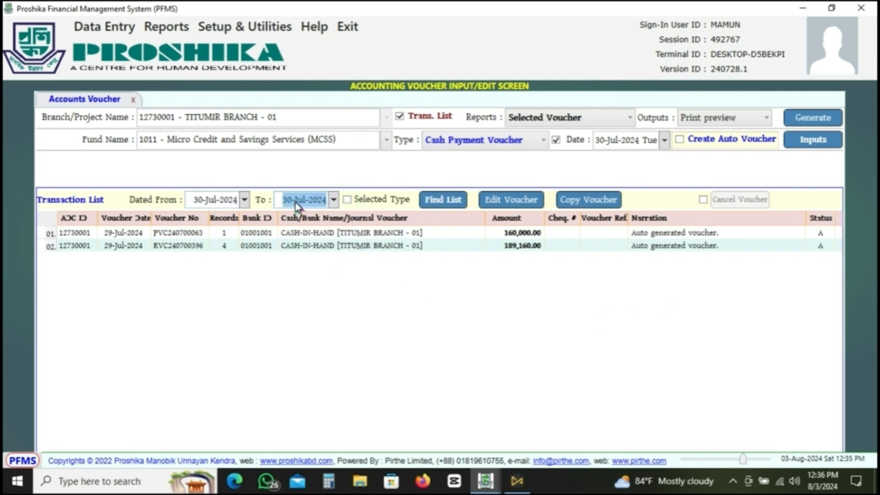
pyautogui.click(451, 201)
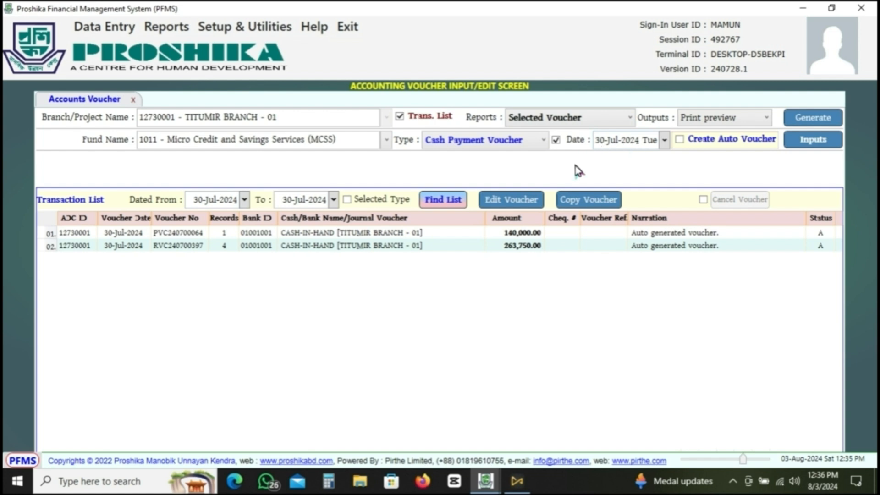
# - Extend the list's date range to start at 29-Jul-2024 and review the voucher numbers found through 30-Jul-2024
pyautogui.click(245, 200)
pyautogui.click(216, 291)
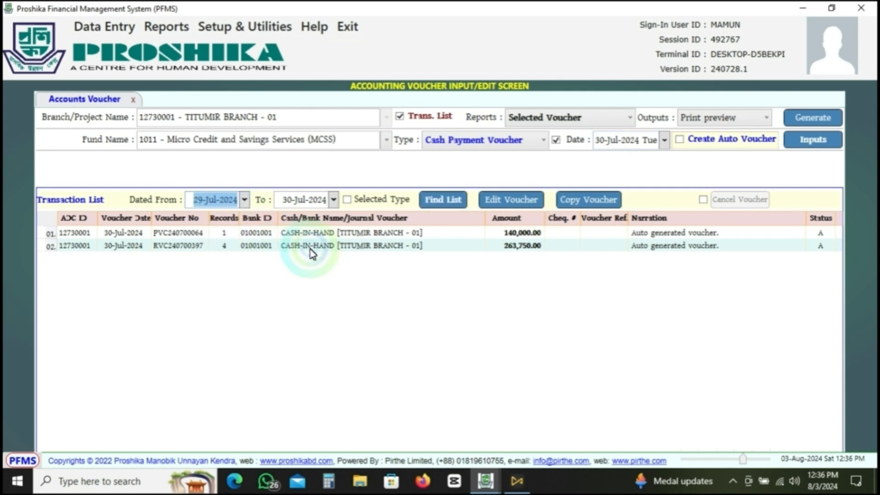
pyautogui.click(443, 200)
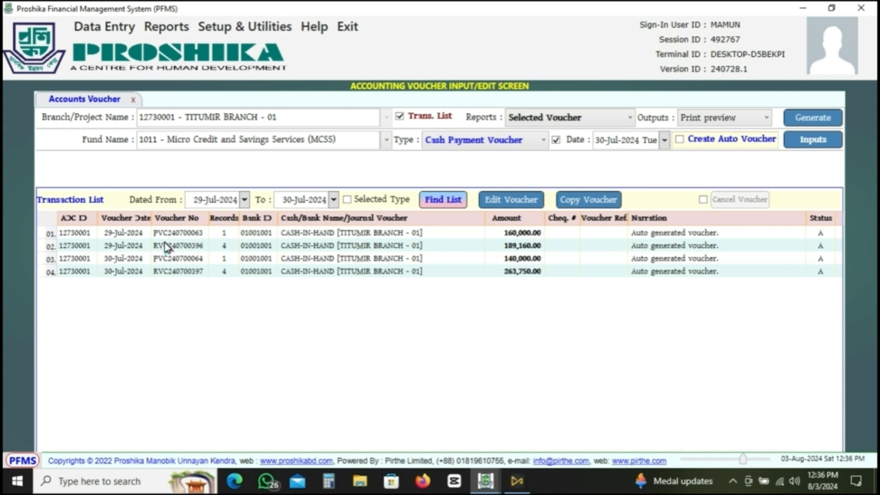
pyautogui.moveTo(171, 235); pyautogui.dragTo(172, 237)
# - Search the transaction list for vouchers dated 31-Jul-2024 only, using that day for both ends of the range
pyautogui.click(399, 117)
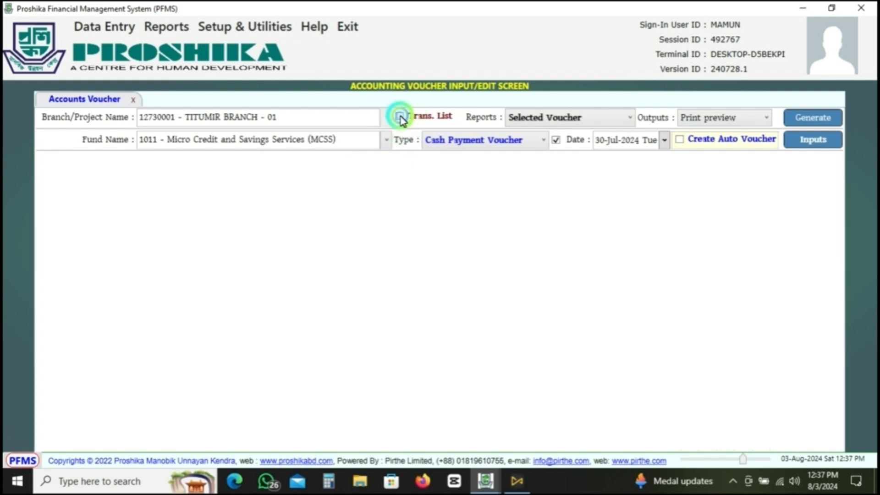
pyautogui.click(400, 117)
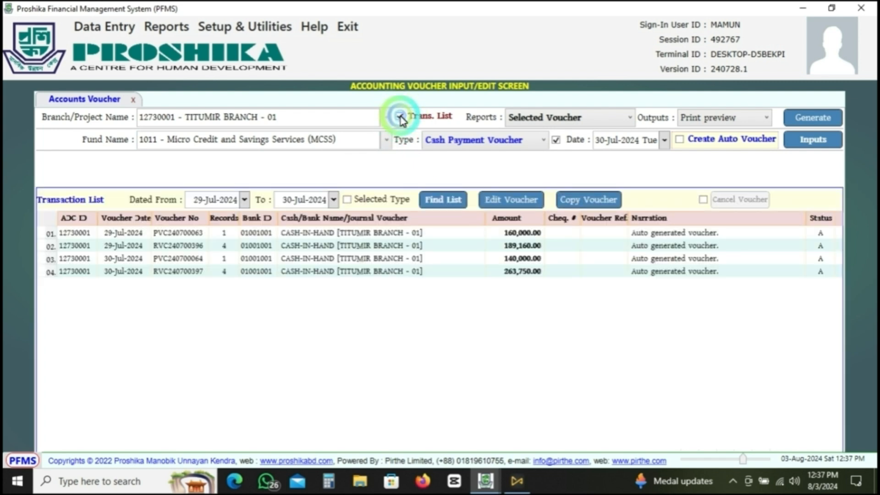
pyautogui.click(336, 201)
pyautogui.click(300, 269)
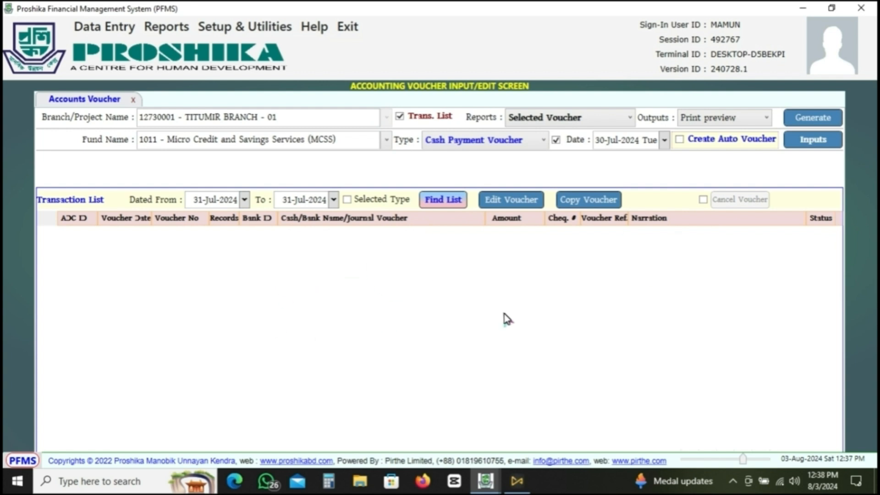
# - Set the voucher date to 31-Jul-2024 and create that day's auto vouchers for TITUMIR BRANCH - 01
pyautogui.click(79, 29)
pyautogui.click(79, 28)
pyautogui.click(664, 139)
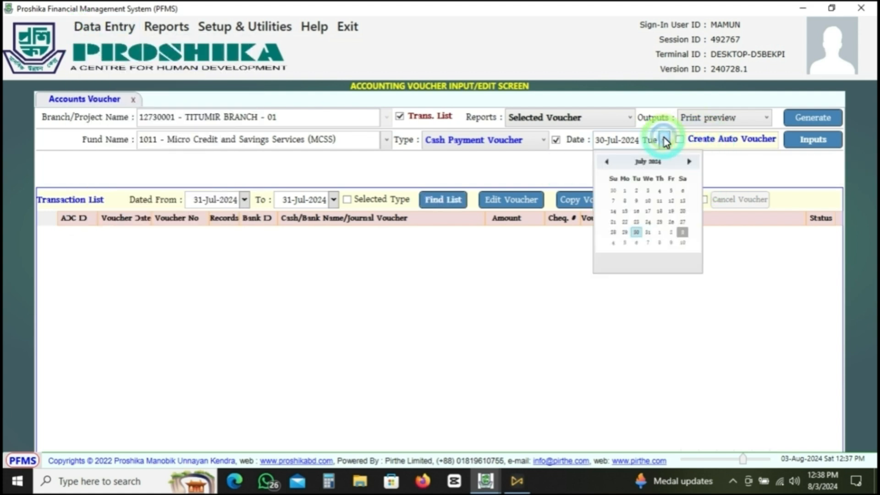
pyautogui.click(648, 232)
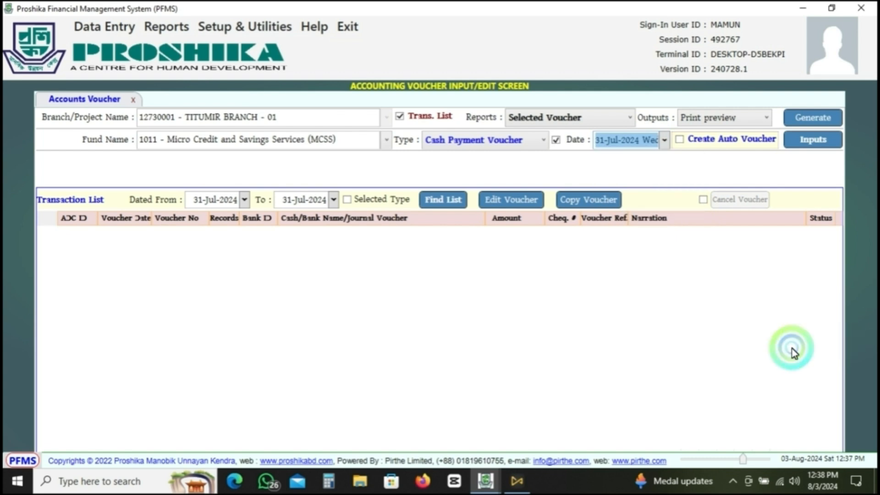
pyautogui.click(679, 140)
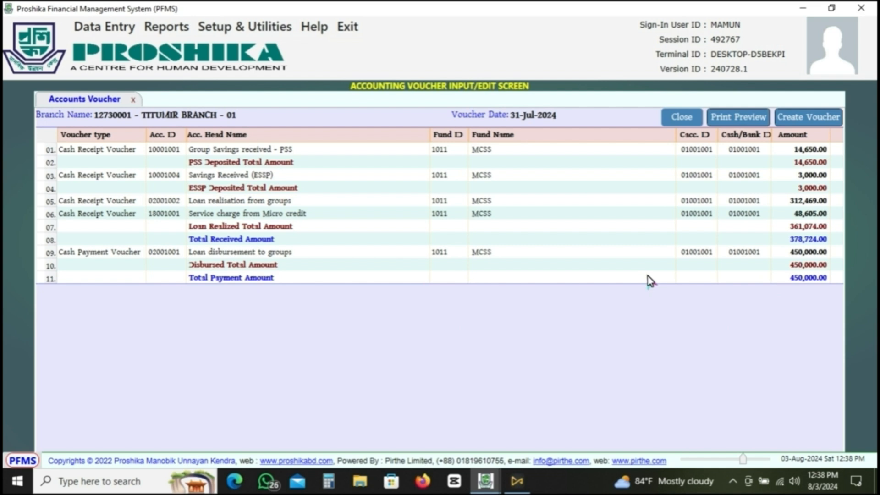
pyautogui.click(811, 120)
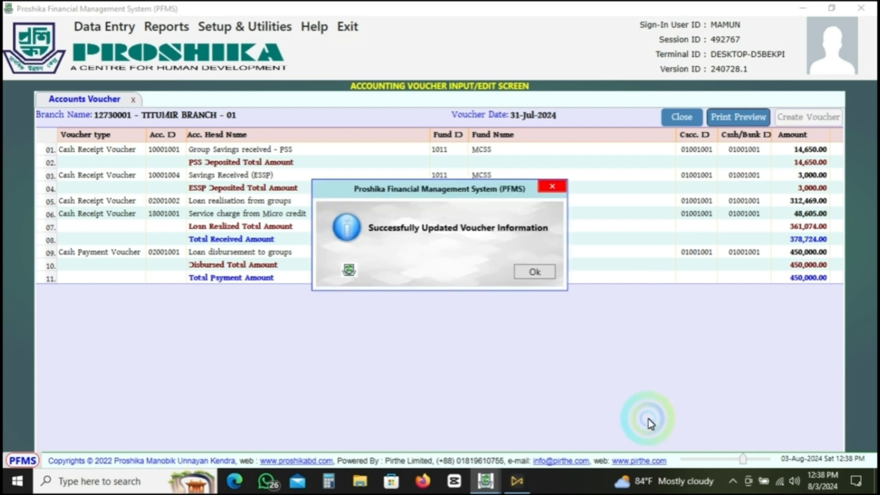
pyautogui.click(535, 270)
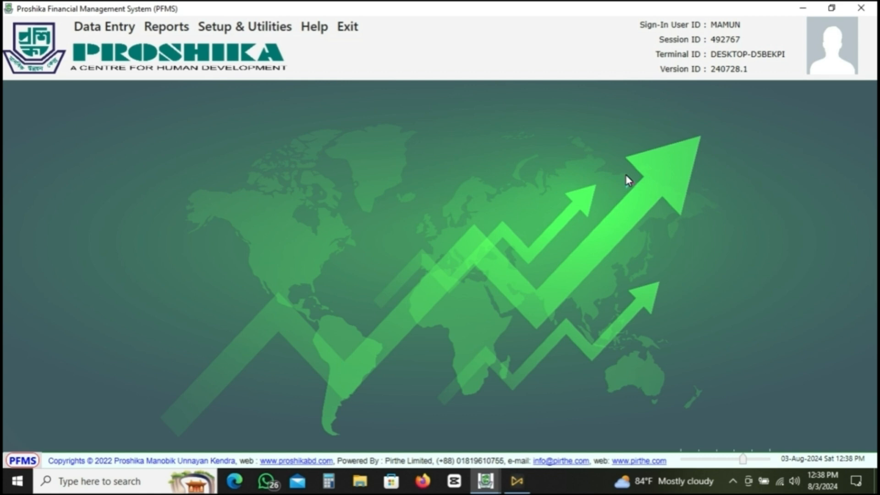
pyautogui.click(671, 203)
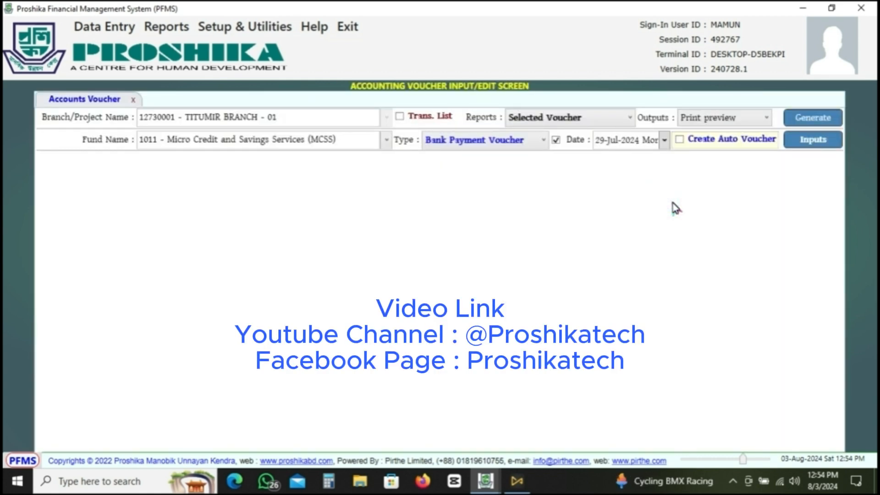
pyautogui.click(543, 139)
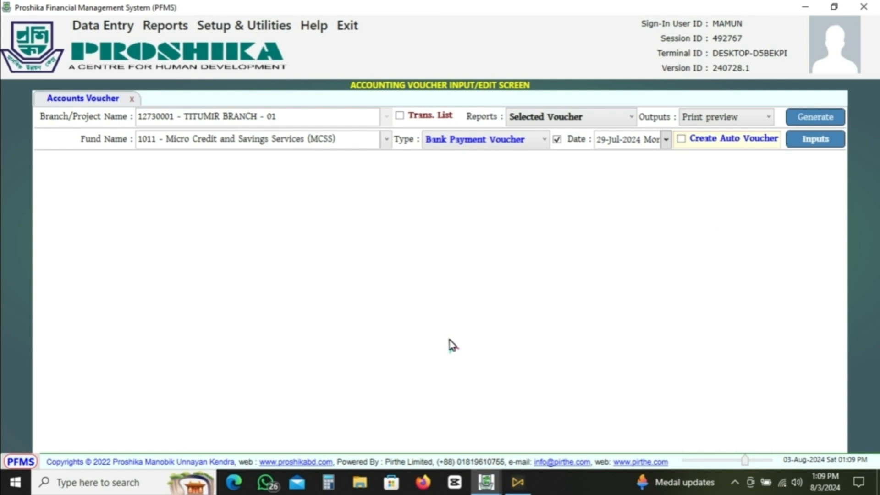
# - Open the accounting reports screen and select office 12730000 - TITUMIR with branch 12730001 - TITUMIR BRANCH - 01
pyautogui.click(163, 27)
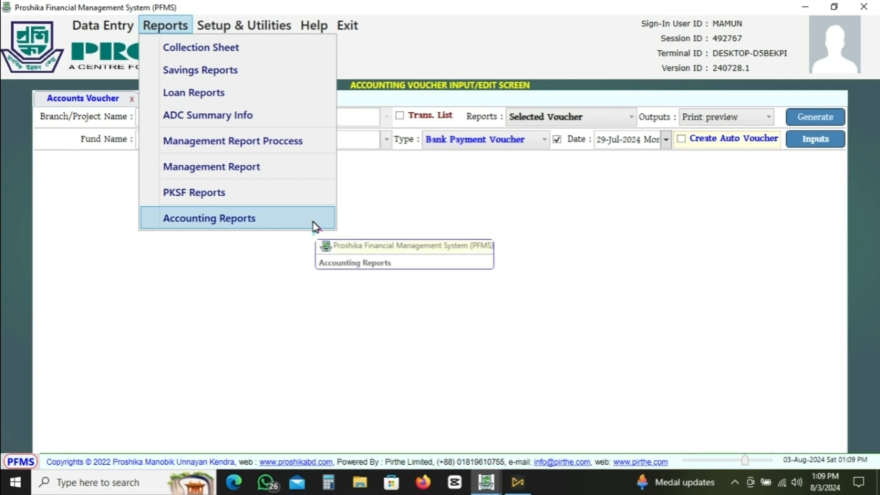
pyautogui.click(234, 224)
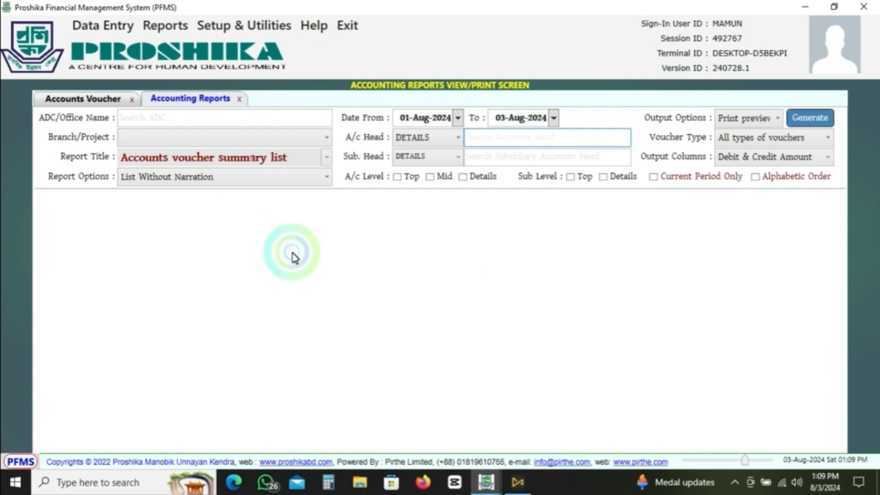
pyautogui.click(178, 118)
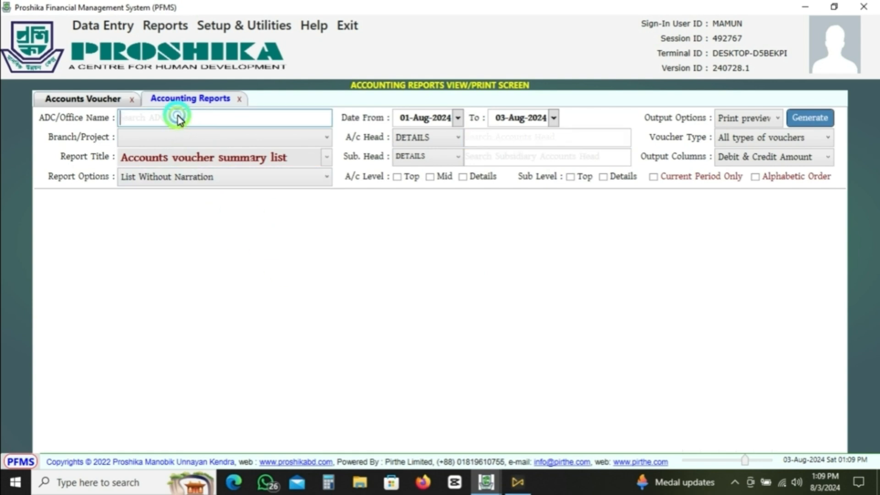
pyautogui.write('273')
pyautogui.click(176, 137)
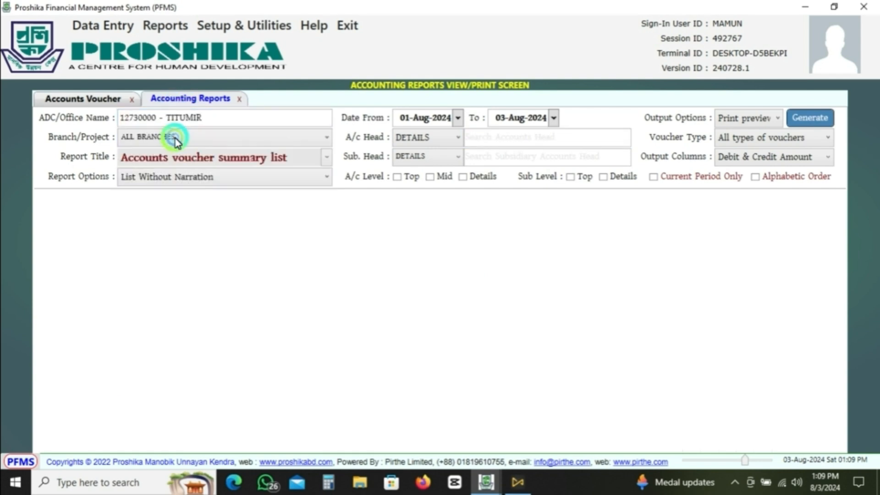
# - Choose the Receipts & Payments Account report and set its date range to 01-Jul-2024 through 31-Jul-2024
pyautogui.click(325, 159)
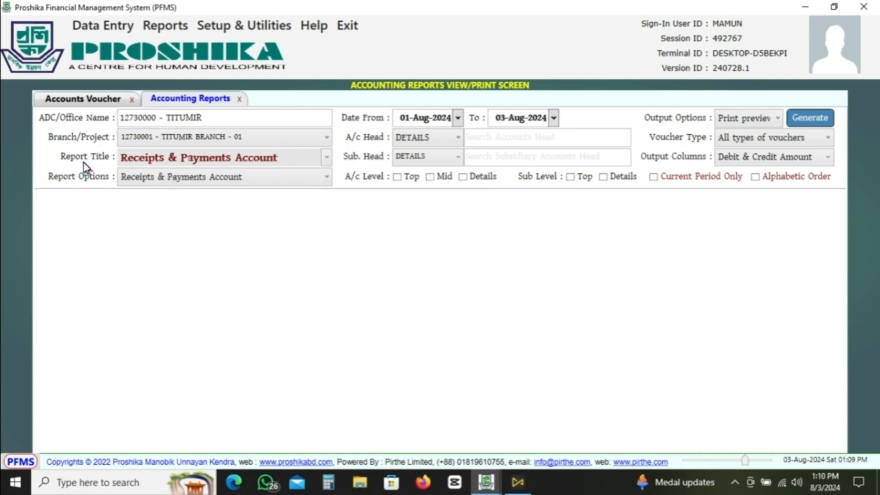
pyautogui.click(328, 163)
pyautogui.click(327, 159)
pyautogui.click(458, 119)
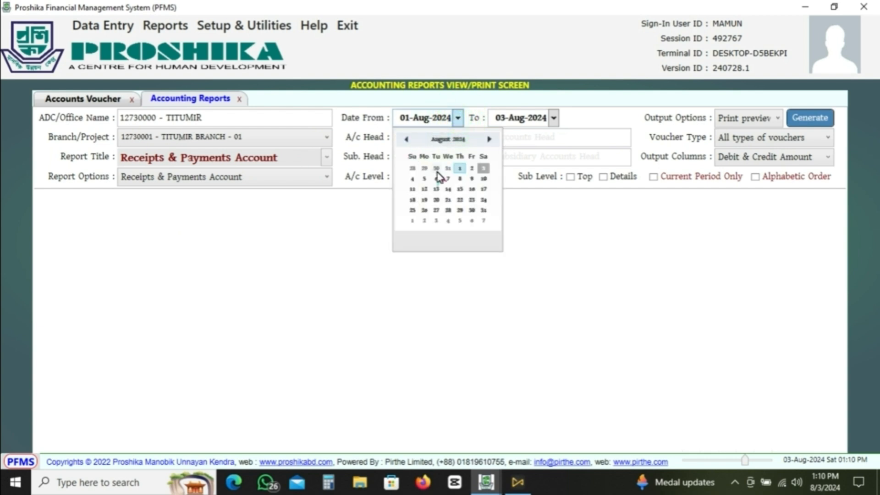
pyautogui.click(407, 139)
pyautogui.click(468, 191)
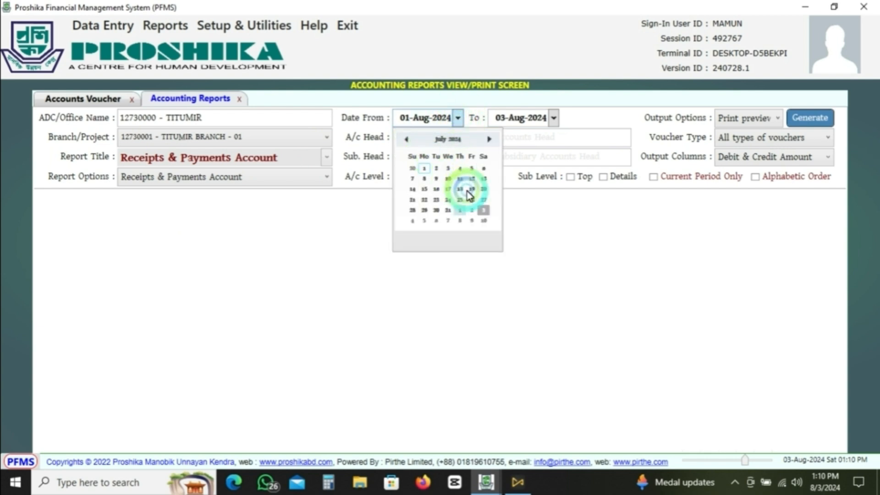
pyautogui.click(425, 169)
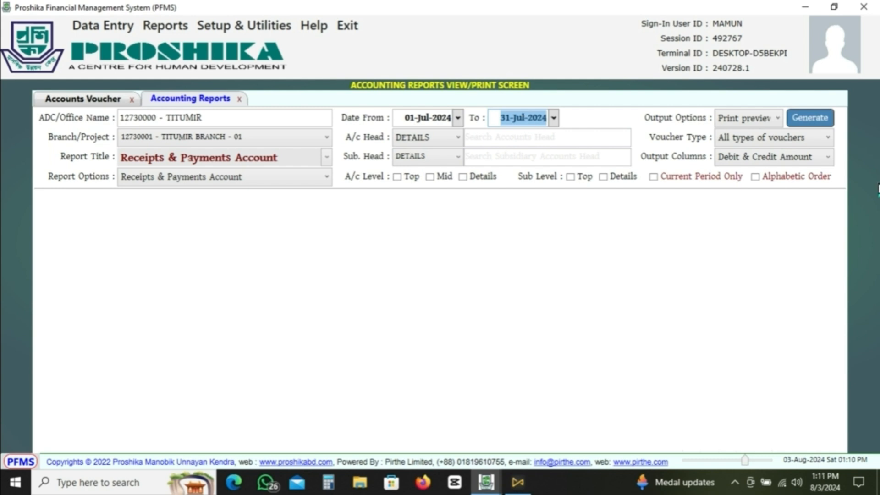
# - Generate the Receipts & Payments Account, review its receipts, payments and closing balance sections, and close the preview
pyautogui.click(810, 117)
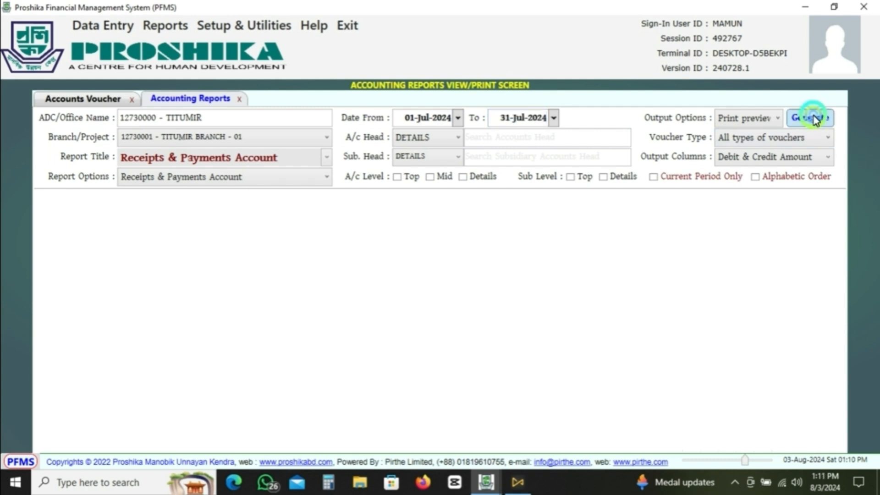
pyautogui.scroll(-6, 443, 299)
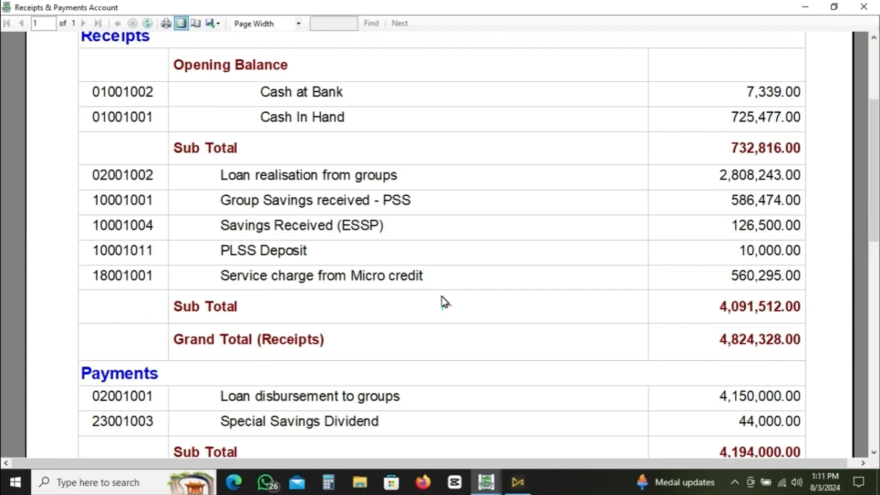
pyautogui.scroll(-1, 448, 285)
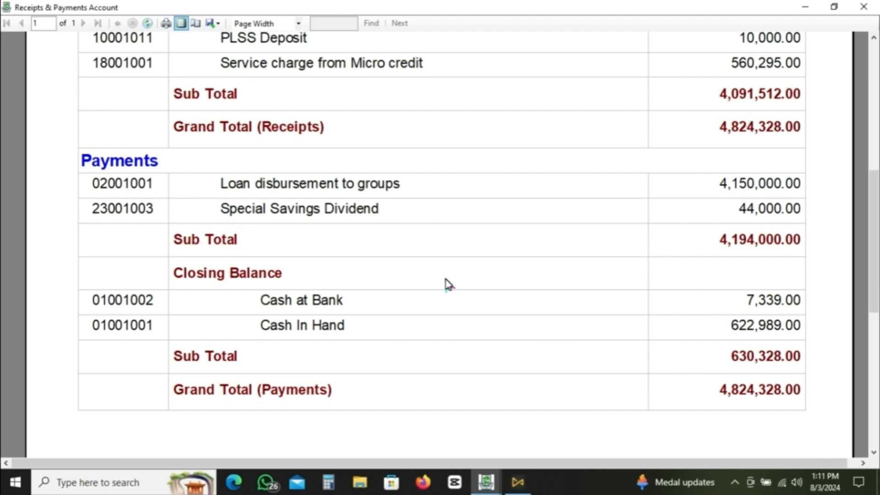
pyautogui.scroll(-4, 447, 284)
pyautogui.scroll(-7, 502, 308)
pyautogui.scroll(13, 500, 305)
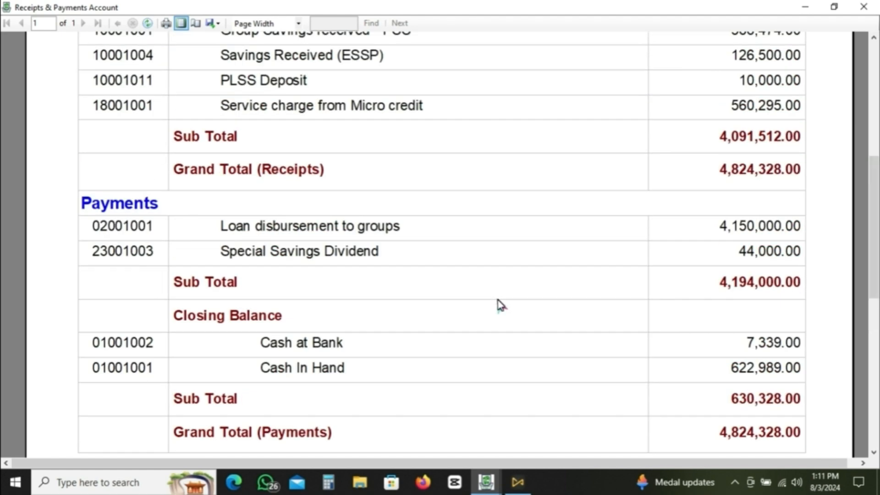
pyautogui.scroll(6, 501, 306)
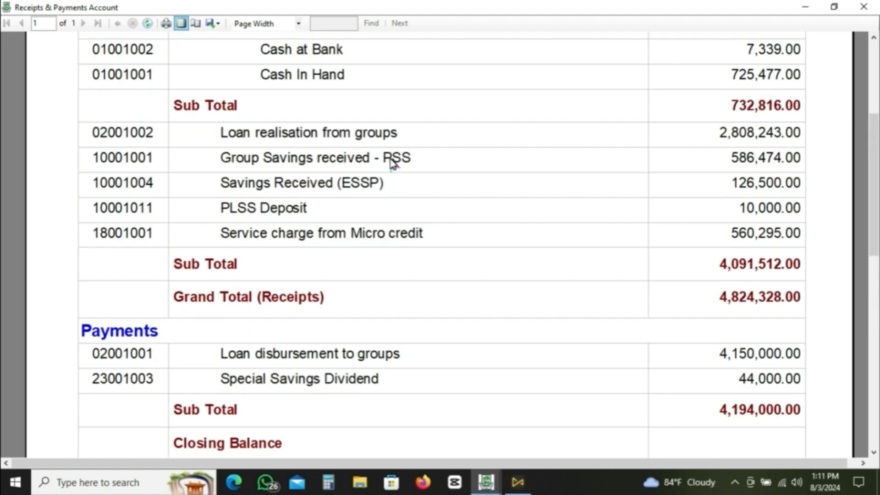
pyautogui.scroll(3, 392, 165)
pyautogui.scroll(-3, 391, 172)
pyautogui.scroll(-4, 392, 175)
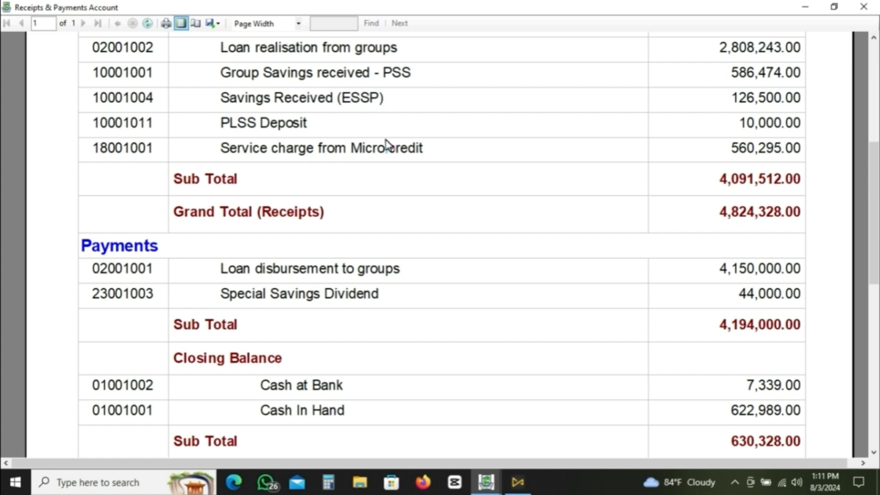
pyautogui.scroll(-1, 513, 271)
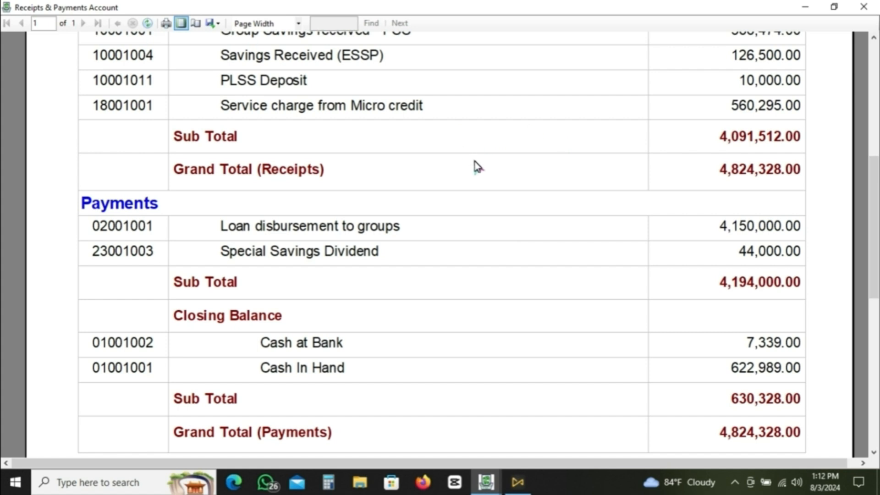
pyautogui.click(864, 6)
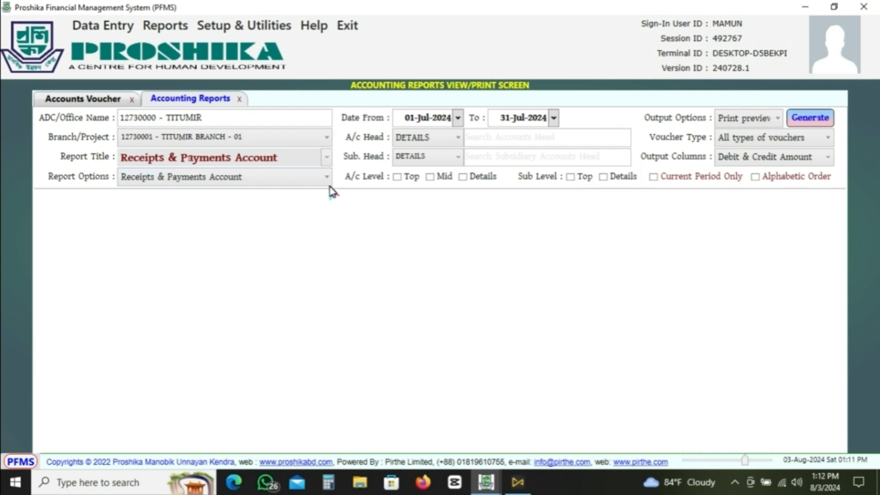
# - Generate the Cash Book report with Voucher Wise Details for the selected branch and review its first page
pyautogui.click(326, 159)
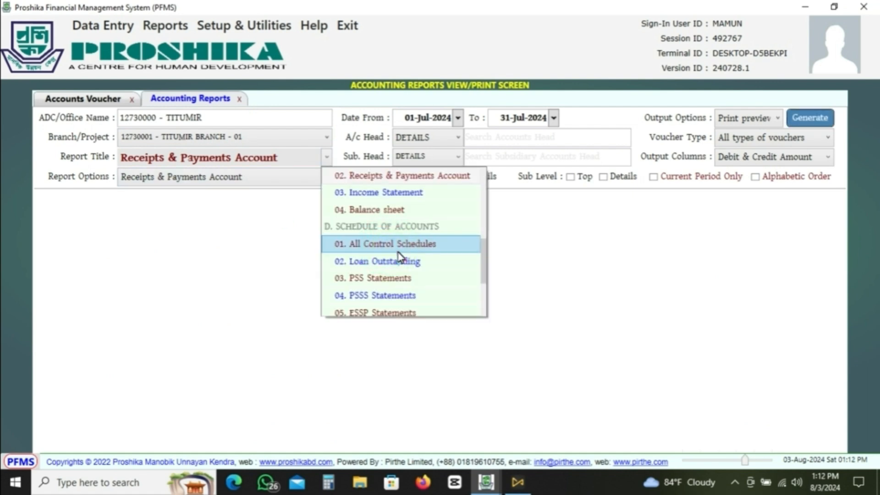
pyautogui.scroll(3, 412, 229)
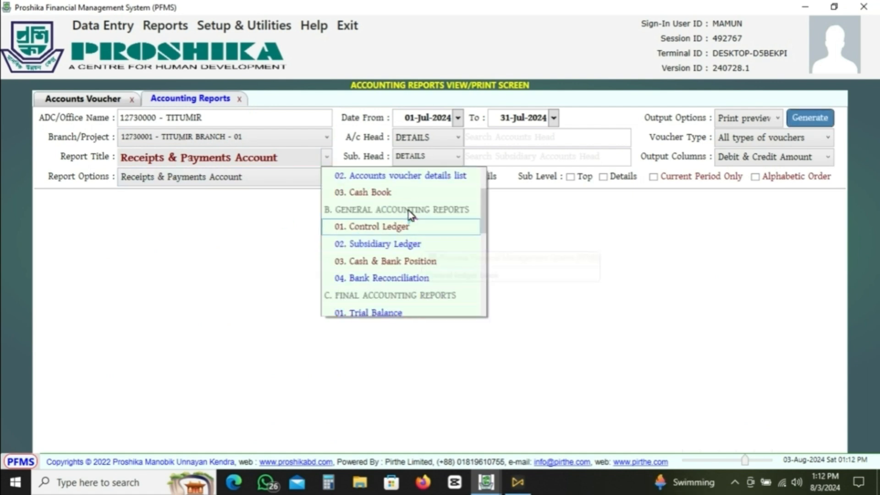
pyautogui.click(392, 193)
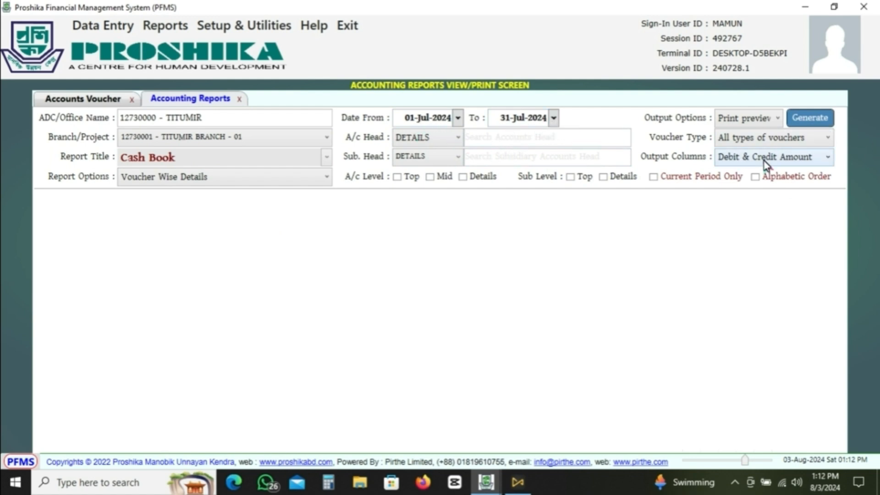
pyautogui.click(813, 119)
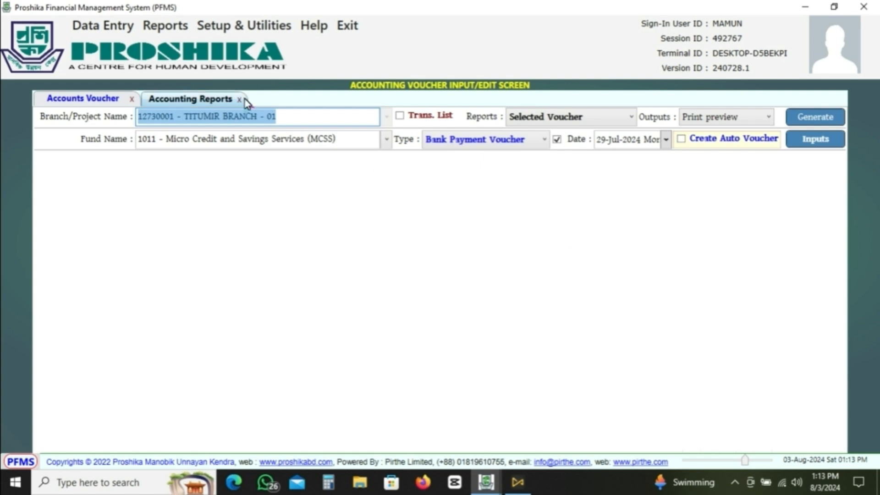
pyautogui.click(201, 98)
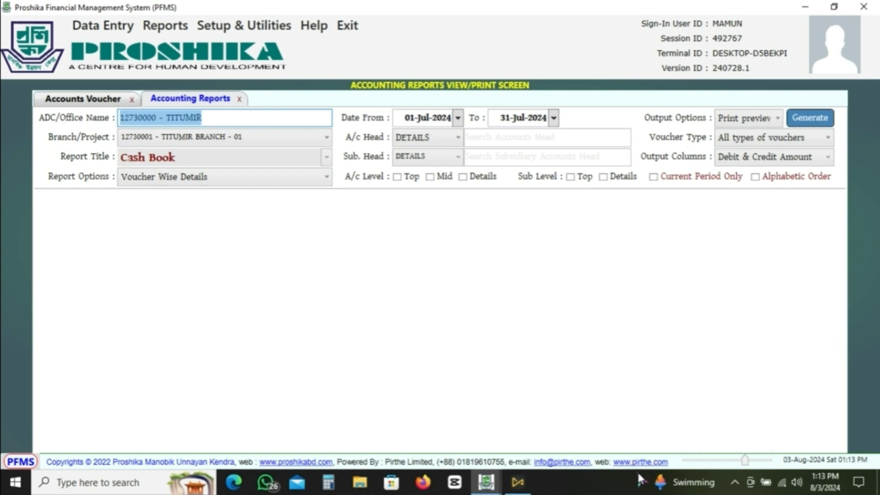
pyautogui.click(622, 384)
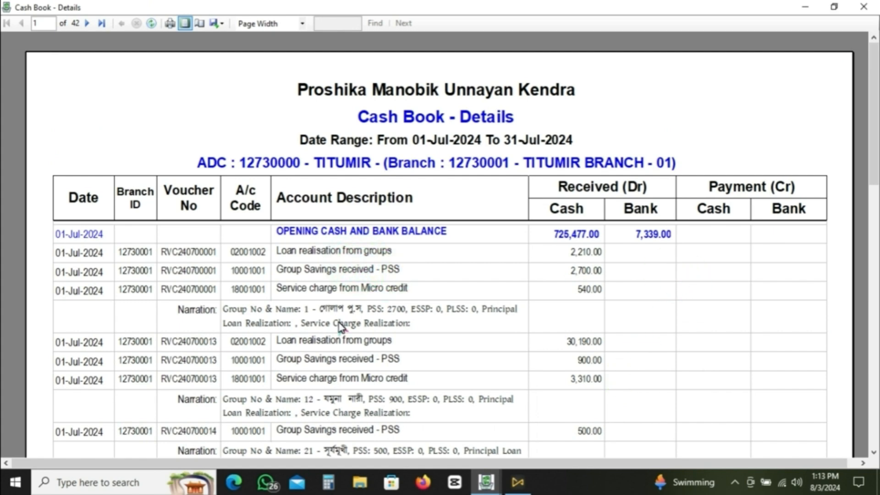
pyautogui.scroll(-5, 431, 201)
pyautogui.scroll(-13, 432, 200)
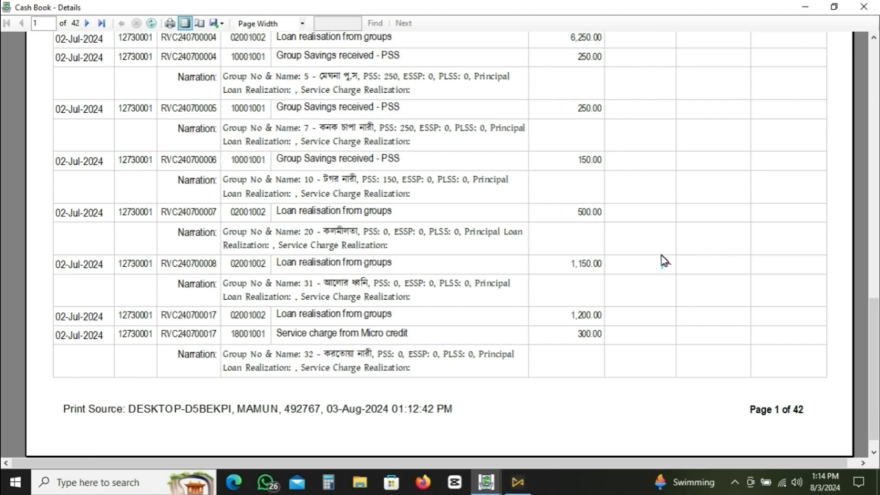
pyautogui.scroll(3, 663, 258)
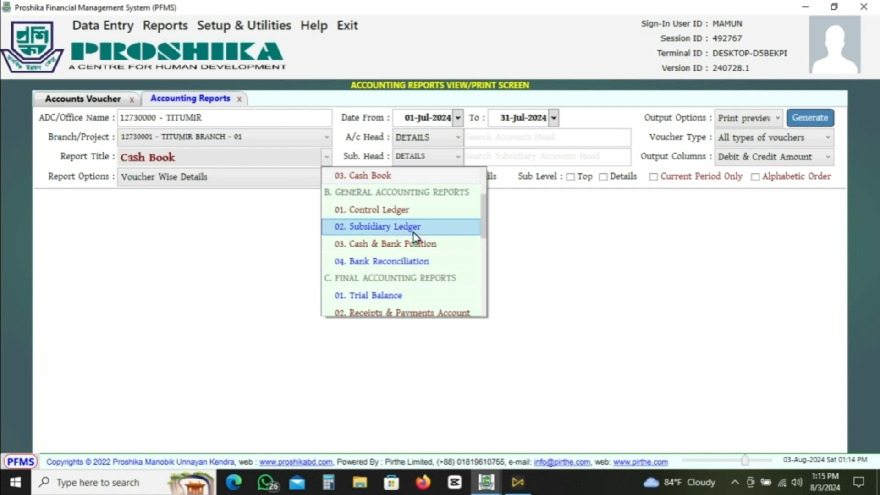
# - Look through the available accounting report titles, from the transaction reports to the schedules of accounts, without changing the selection
pyautogui.scroll(-1, 417, 259)
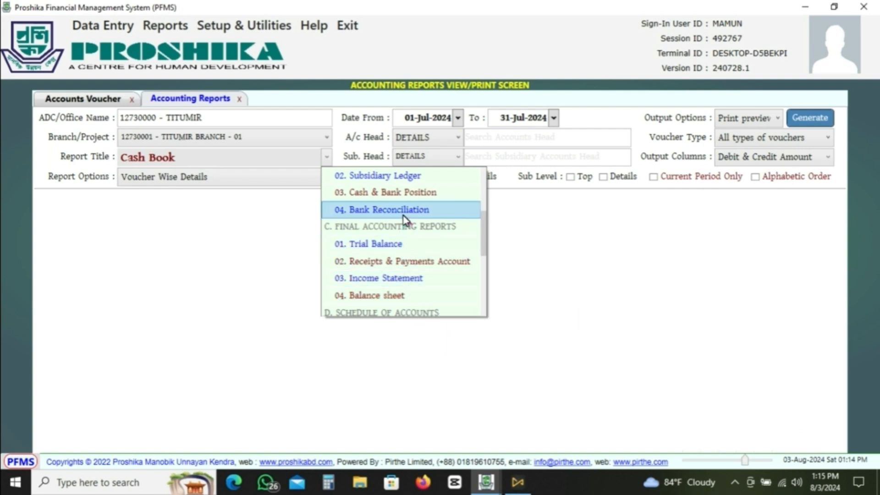
pyautogui.scroll(2, 406, 221)
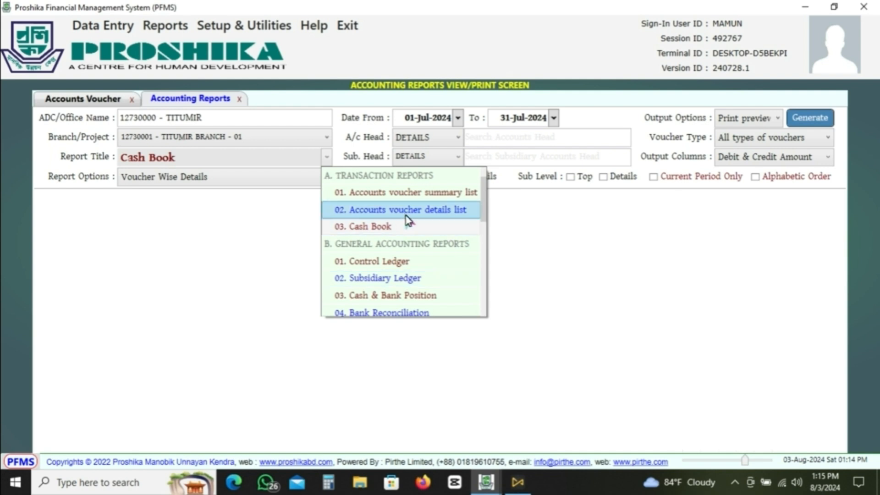
pyautogui.scroll(-4, 408, 225)
pyautogui.scroll(-1, 414, 233)
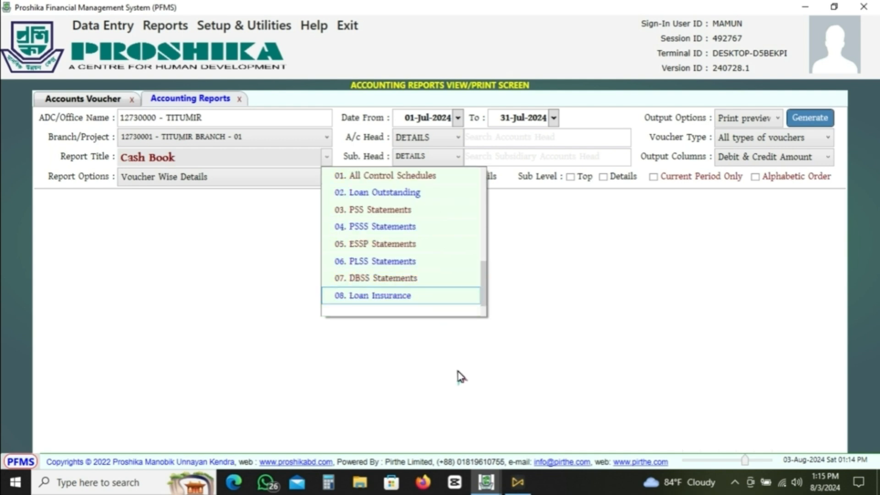
pyautogui.click(223, 250)
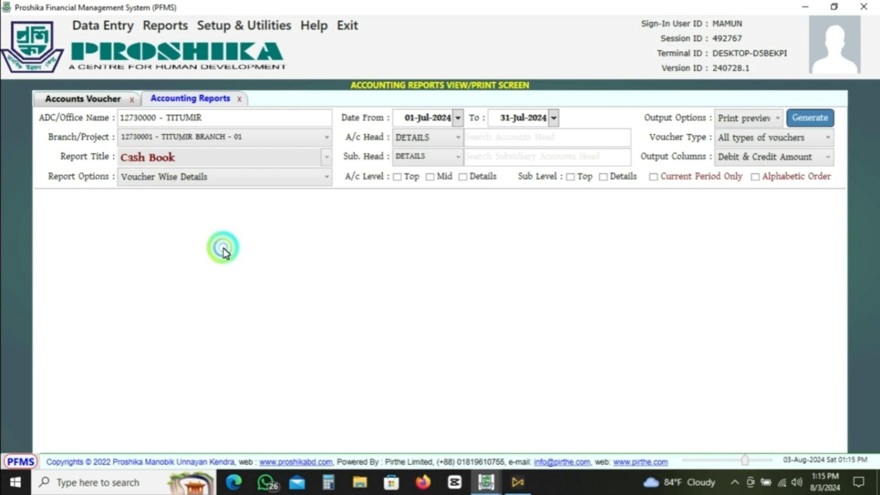
pyautogui.click(330, 308)
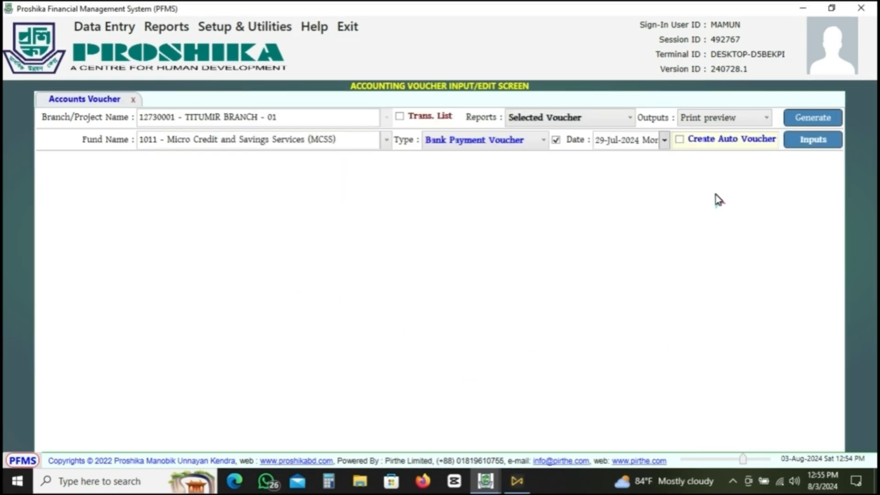
pyautogui.click(762, 139)
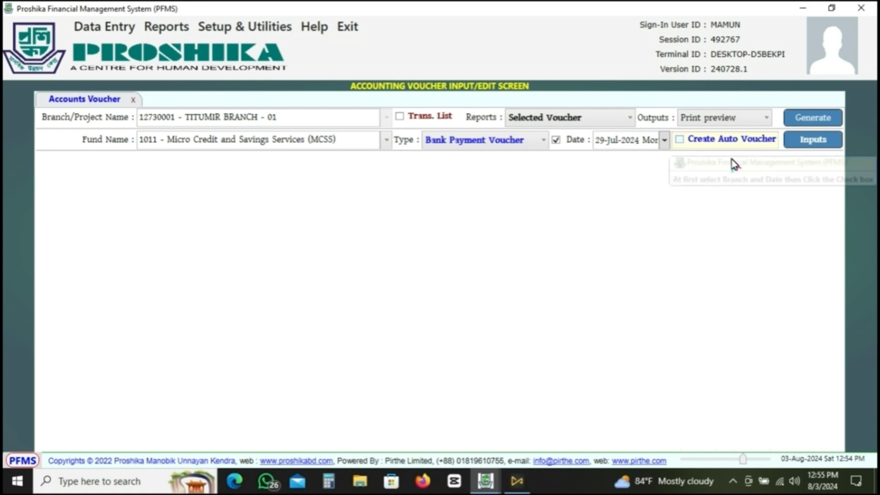